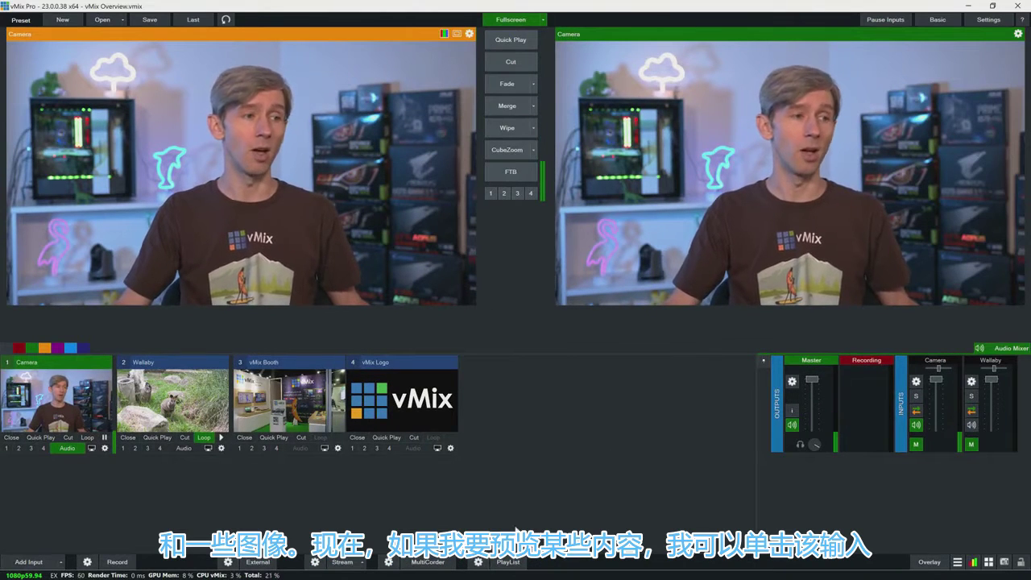
# Preview the Wallaby clip, fade it to air, then fade back to Camera.
pyautogui.click(172, 401)
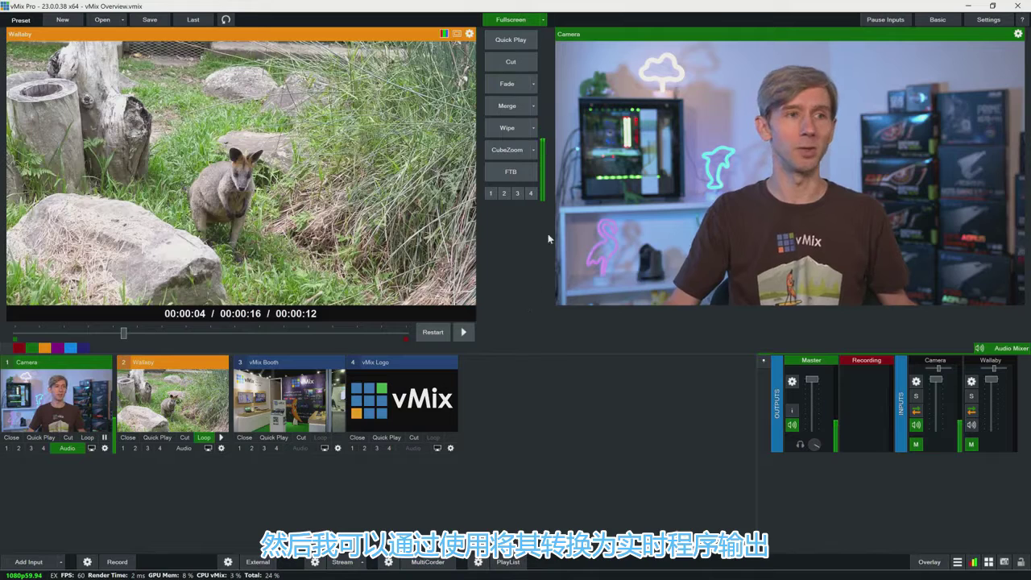
pyautogui.click(512, 87)
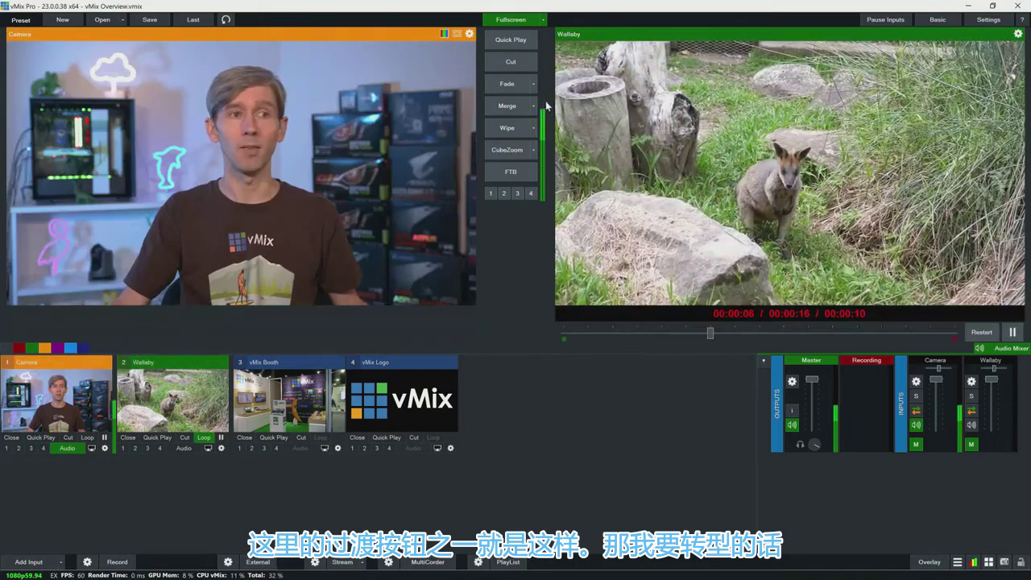
pyautogui.click(505, 84)
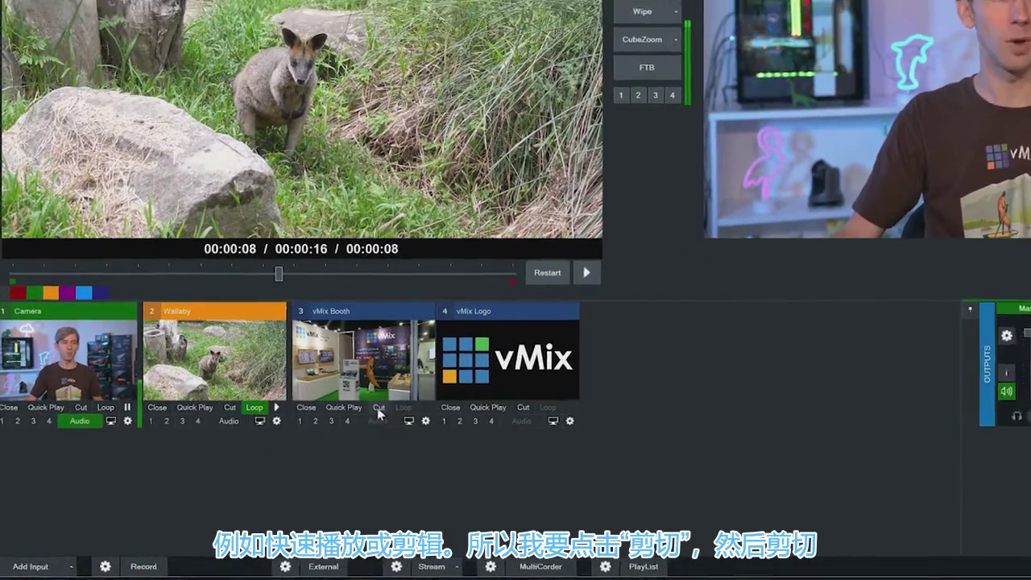
# Cut input 3, vMix Booth, straight to the output.
pyautogui.click(378, 413)
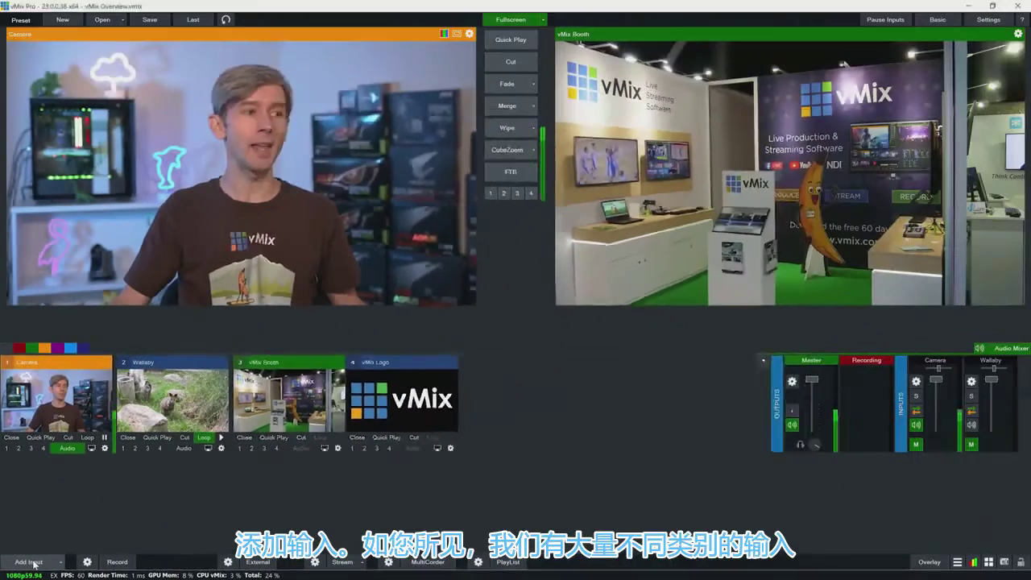
# Add a DeckLink 8K Pro (2) 2 camera input at 1920x1080, NTSC 59.94p.
pyautogui.click(30, 562)
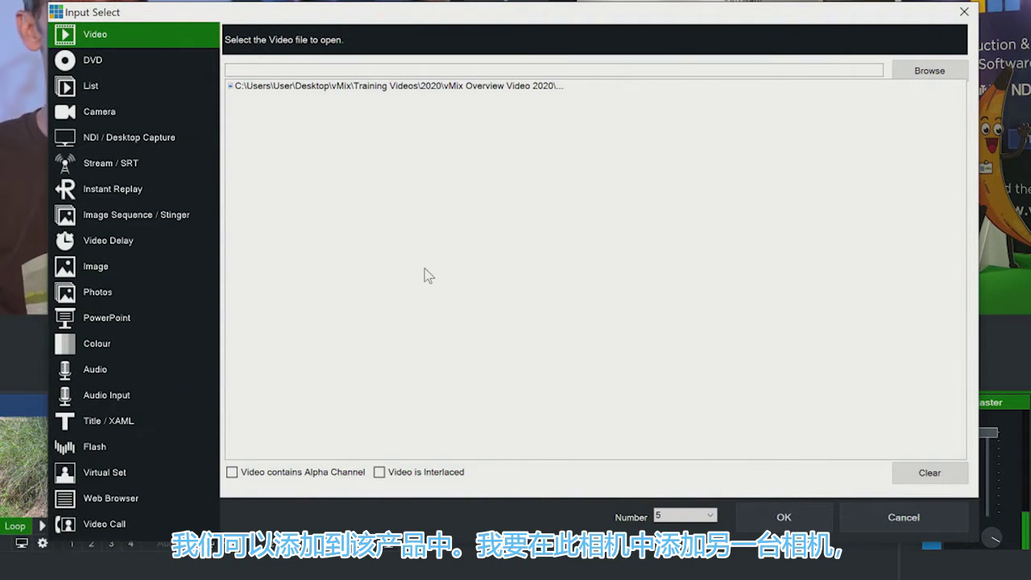
pyautogui.click(119, 112)
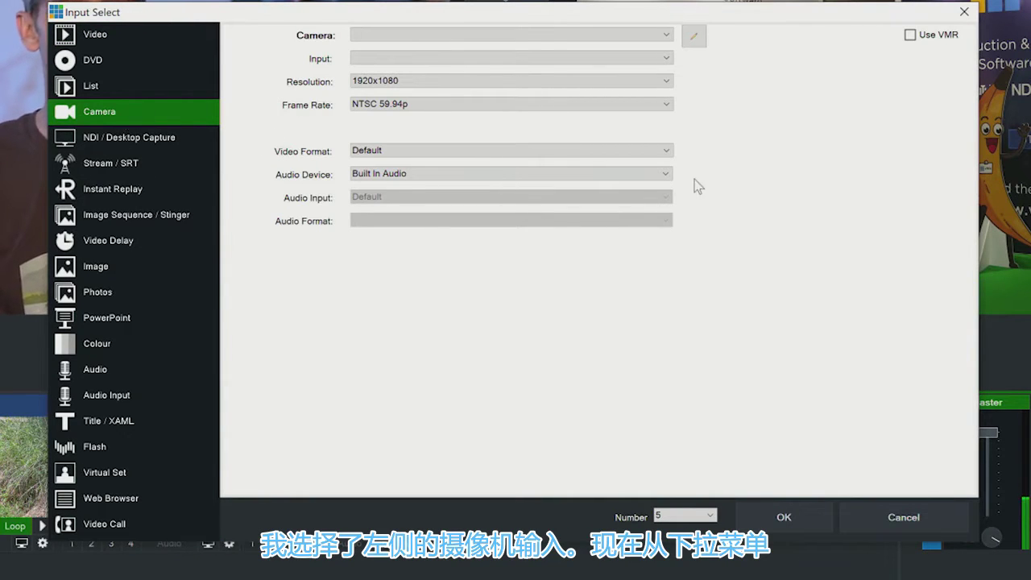
pyautogui.click(558, 34)
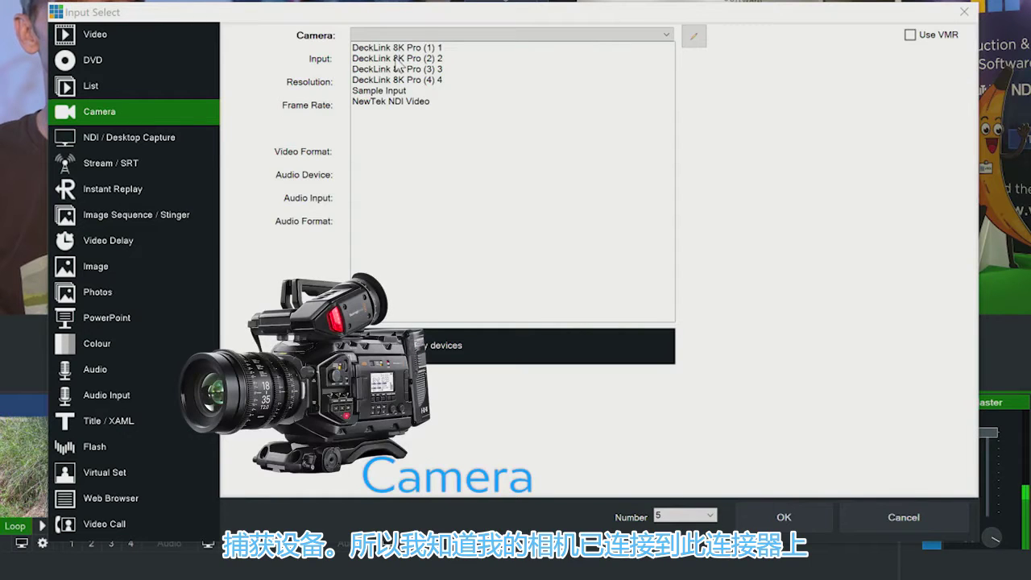
pyautogui.click(396, 58)
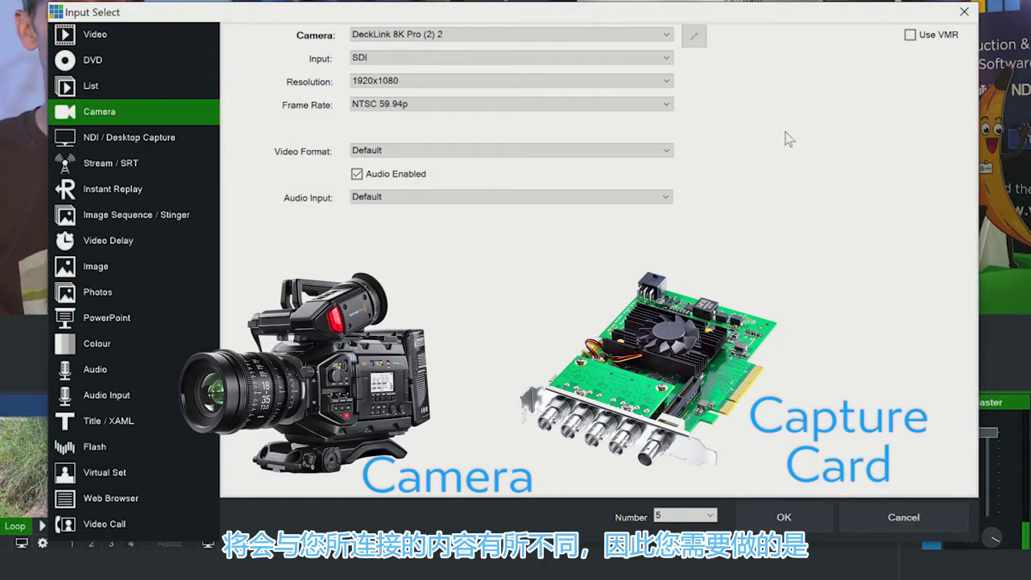
pyautogui.click(525, 82)
pyautogui.click(827, 136)
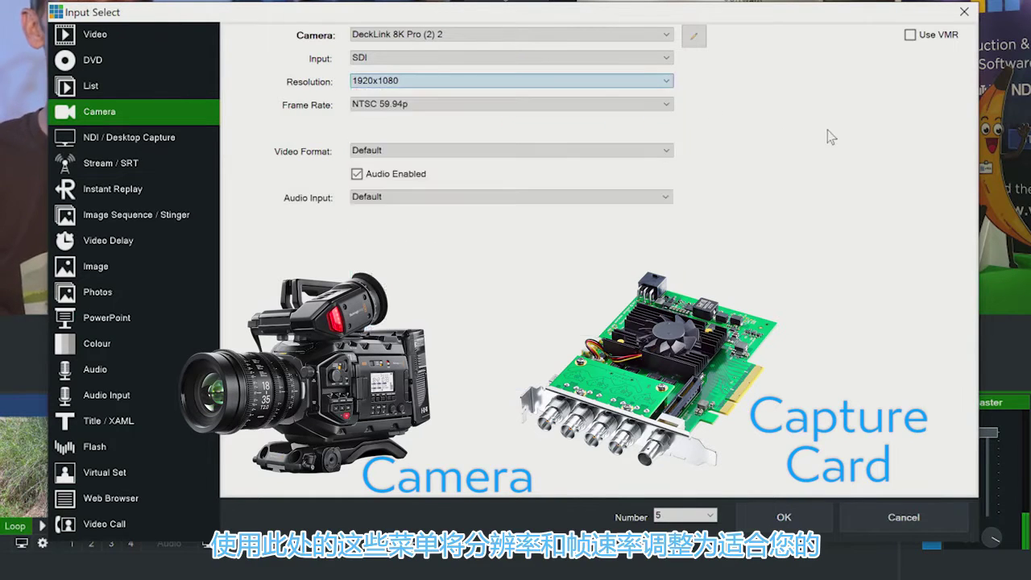
pyautogui.click(484, 106)
pyautogui.click(855, 169)
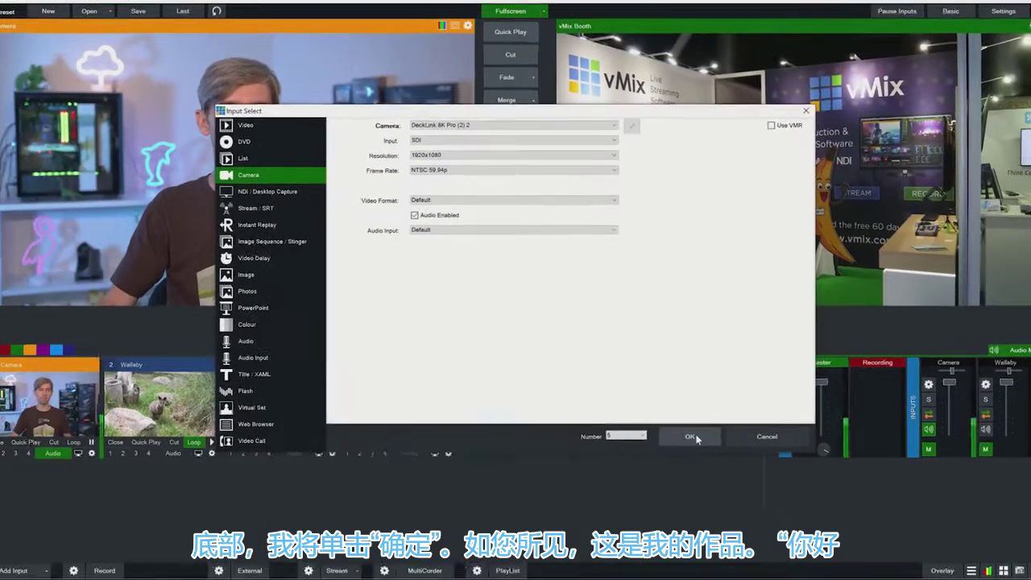
pyautogui.click(693, 438)
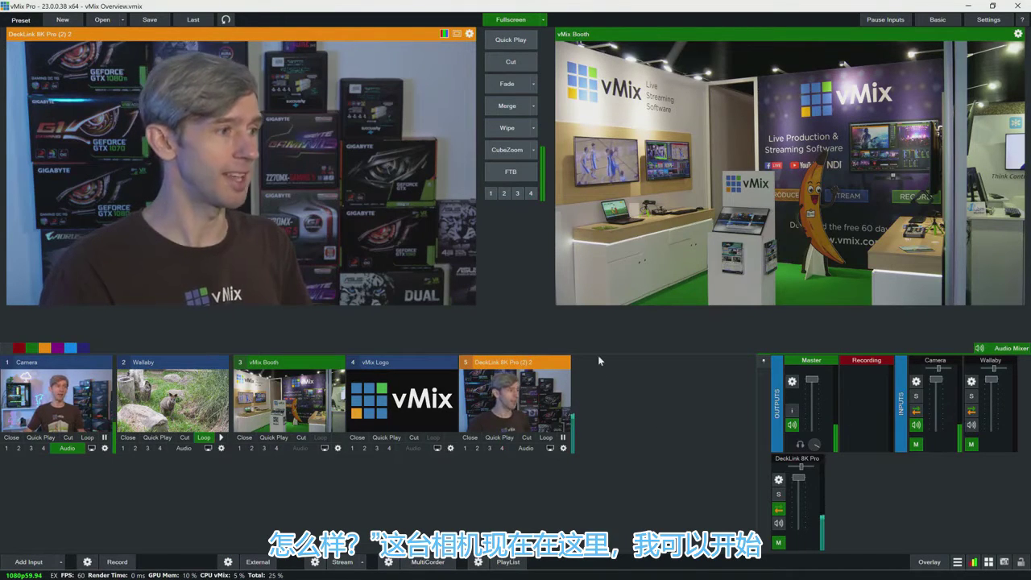
# Take the DeckLink camera live, preview Camera, and name the DeckLink input Cam 2.
pyautogui.click(511, 61)
pyautogui.click(57, 399)
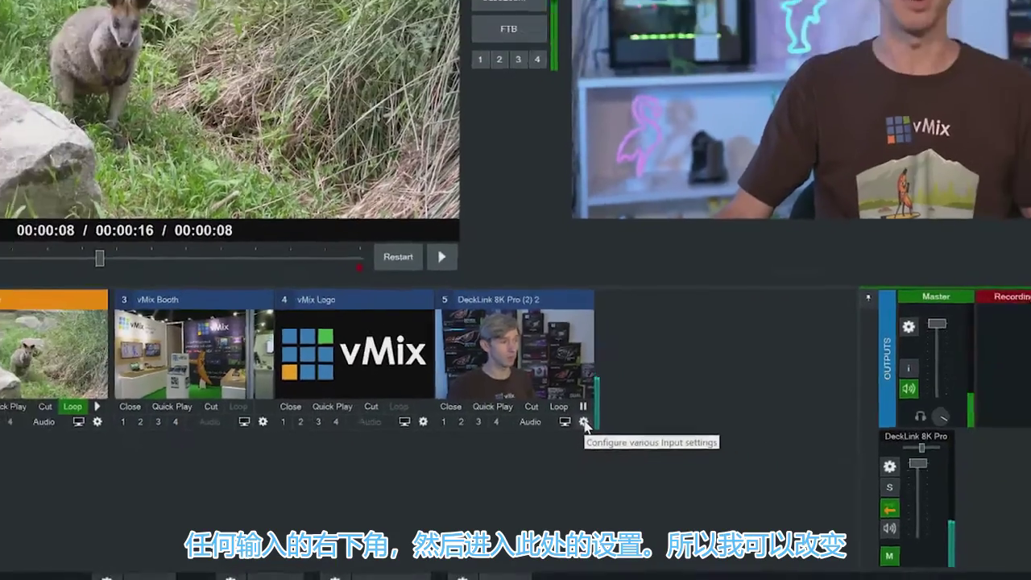
pyautogui.click(605, 394)
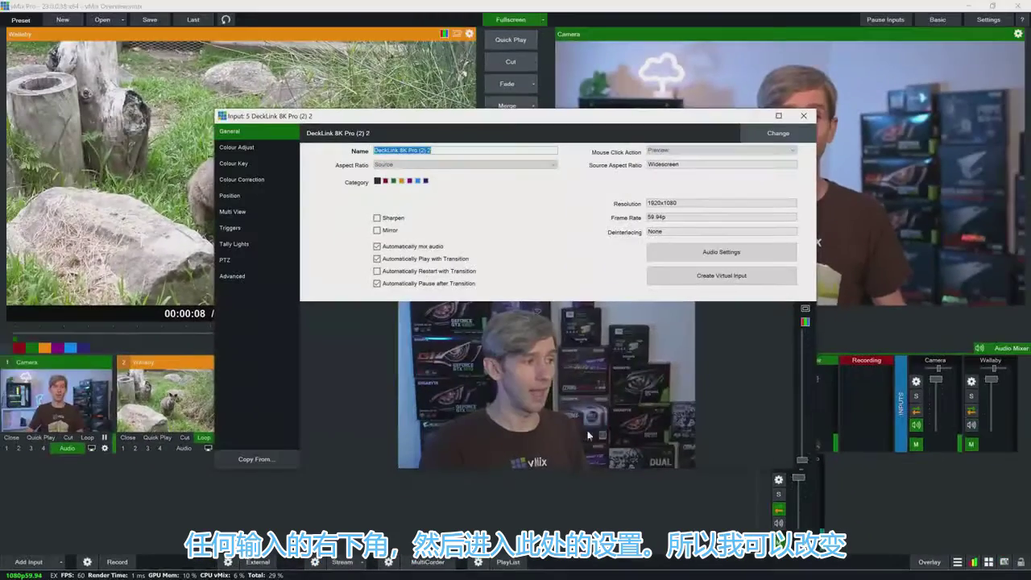
pyautogui.write('Cam')
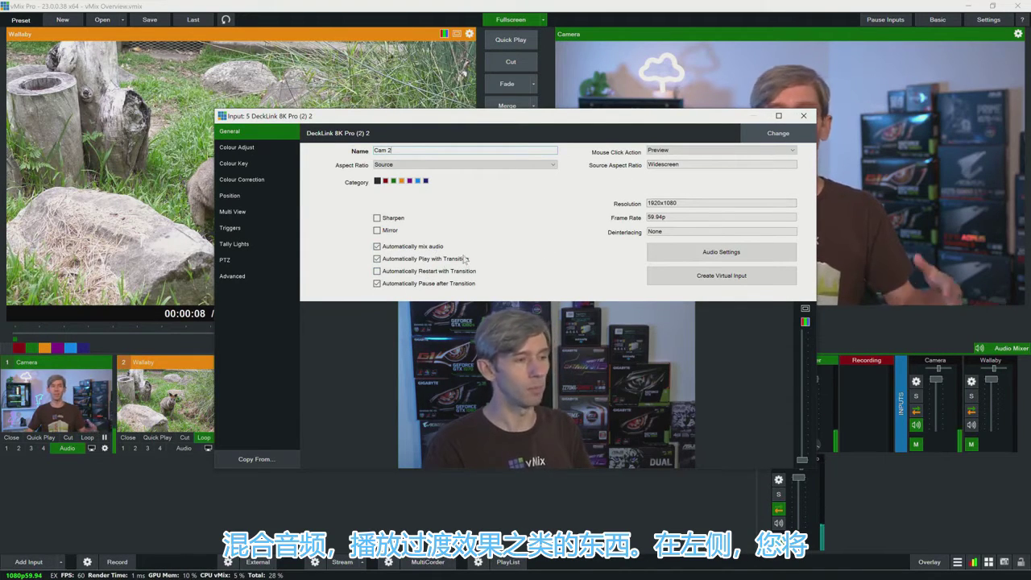
# Browse the Colour Adjust, Colour Key and Colour Correction tabs, then close the settings.
pyautogui.click(255, 150)
pyautogui.click(259, 163)
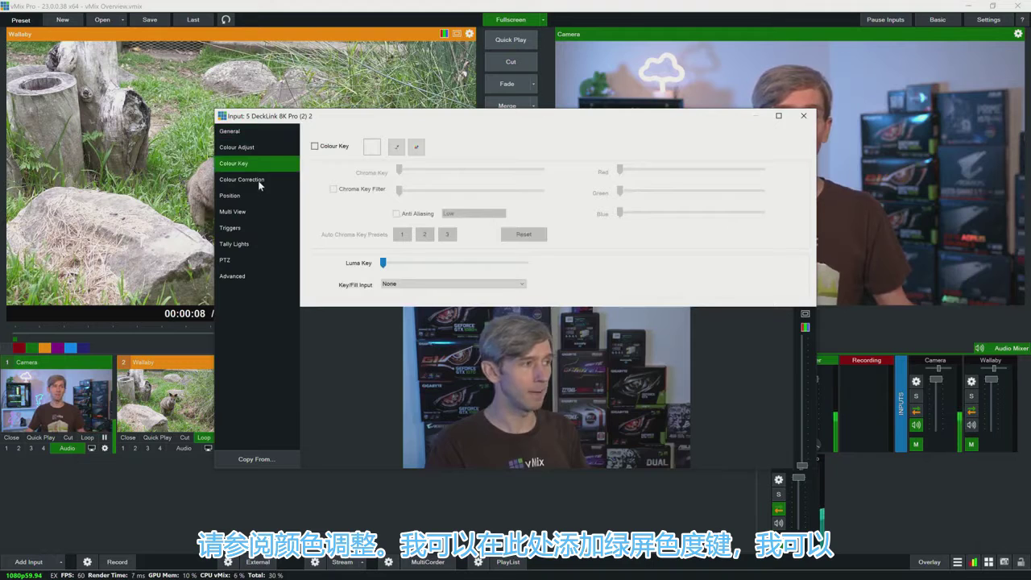
pyautogui.click(259, 182)
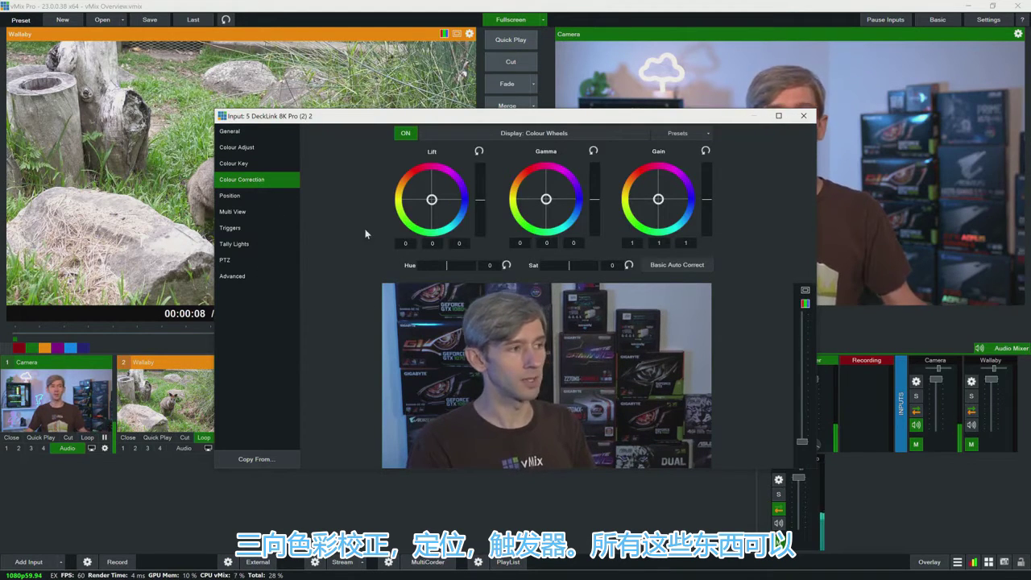
pyautogui.click(253, 130)
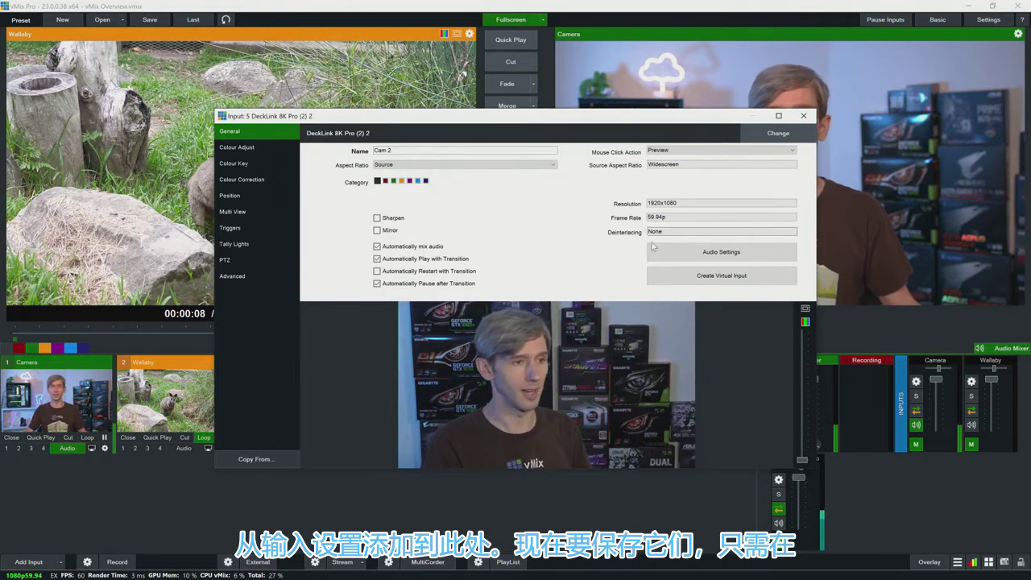
pyautogui.click(803, 116)
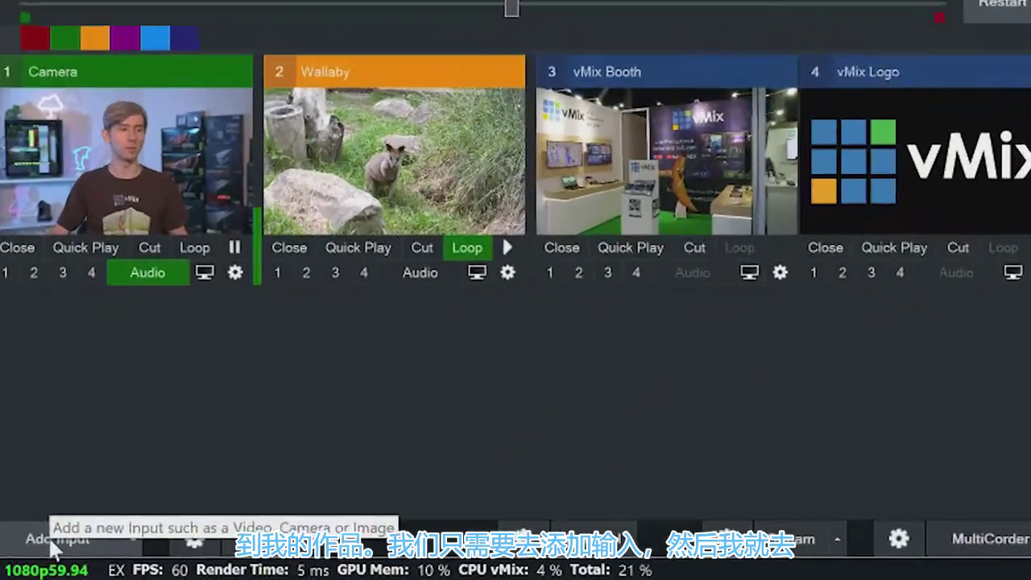
# Add a Title / XAML input using the Title 0- The Classic Green template.
pyautogui.click(28, 562)
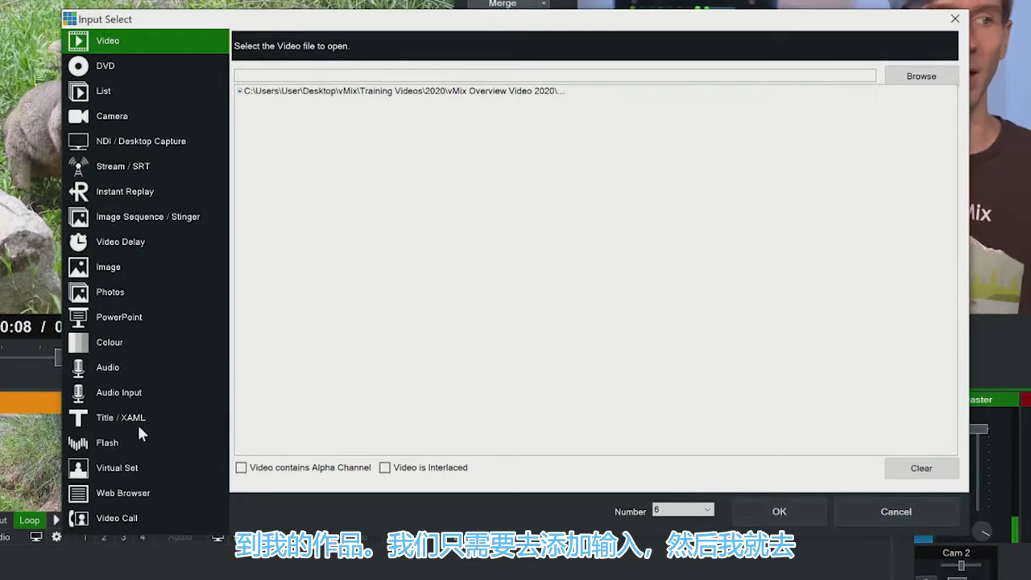
pyautogui.click(142, 416)
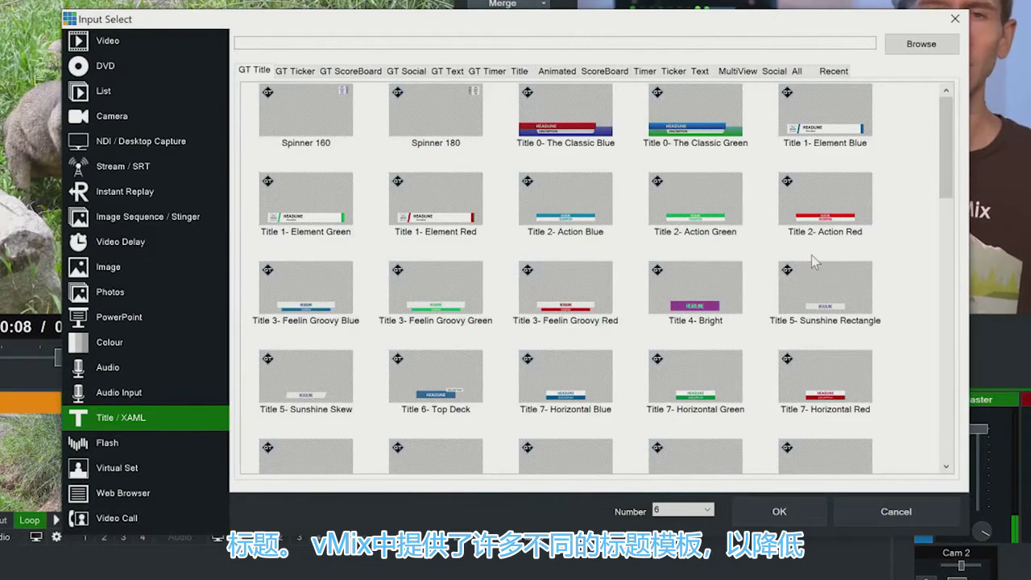
pyautogui.scroll(-10, 755, 252)
pyautogui.scroll(10, 741, 254)
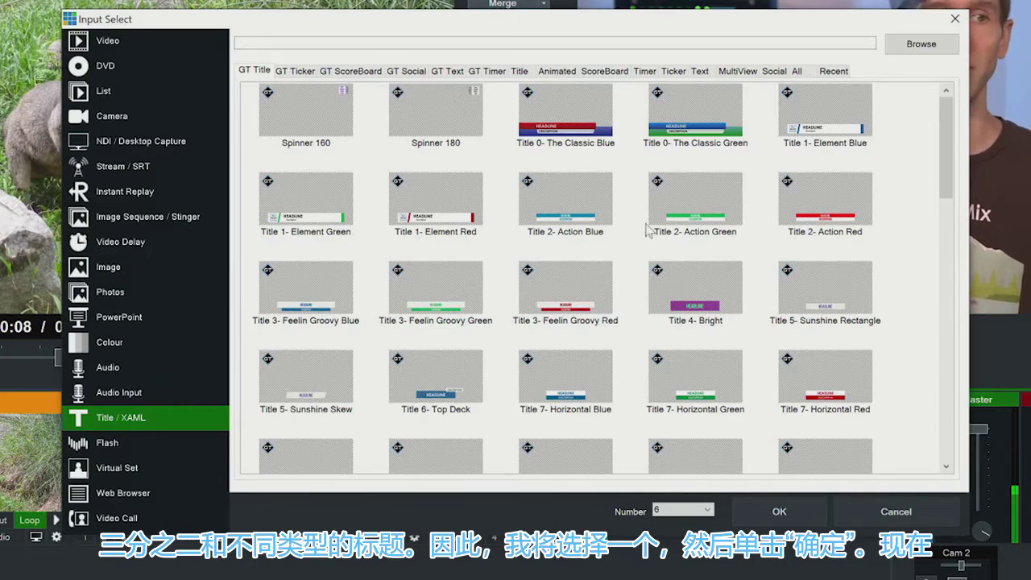
pyautogui.click(696, 124)
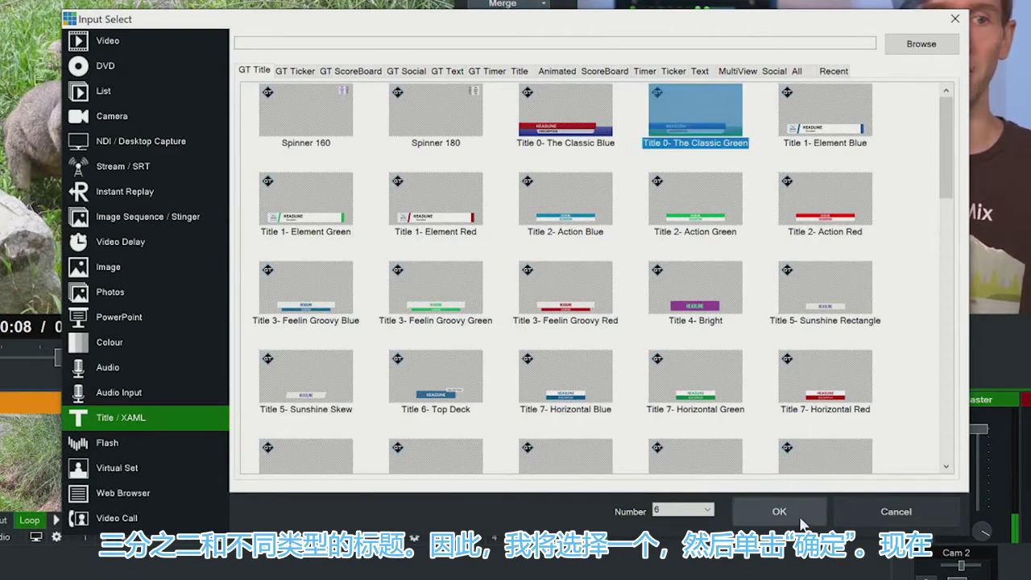
pyautogui.click(777, 510)
# Replace the HEADLINE placeholder with Tim and DESCRIPTION with vMix.
pyautogui.press('BackSpace')
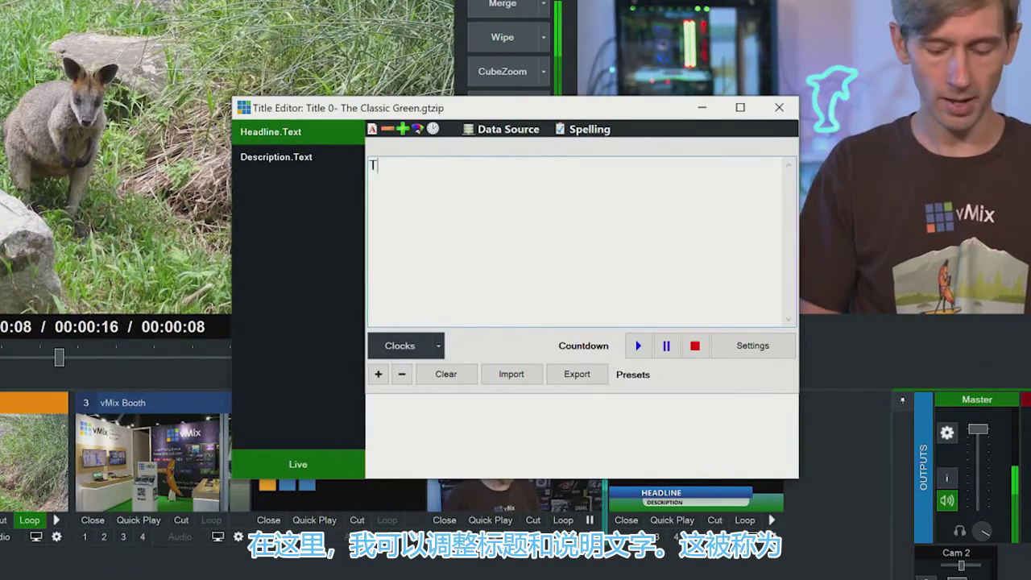
pyautogui.write('Tim')
pyautogui.click(309, 158)
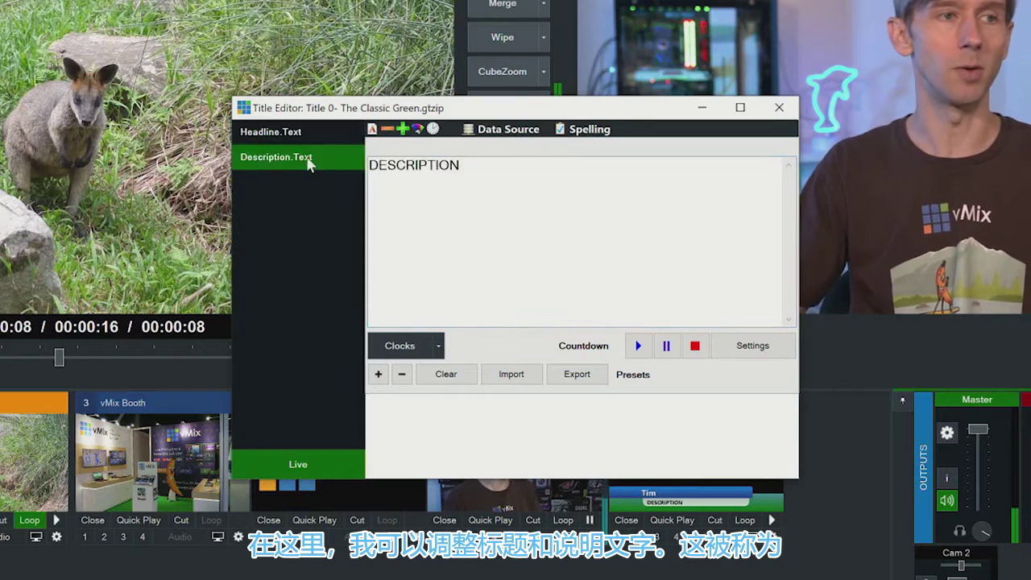
pyautogui.doubleClick(478, 164)
pyautogui.press('BackSpace')
pyautogui.write('vMix')
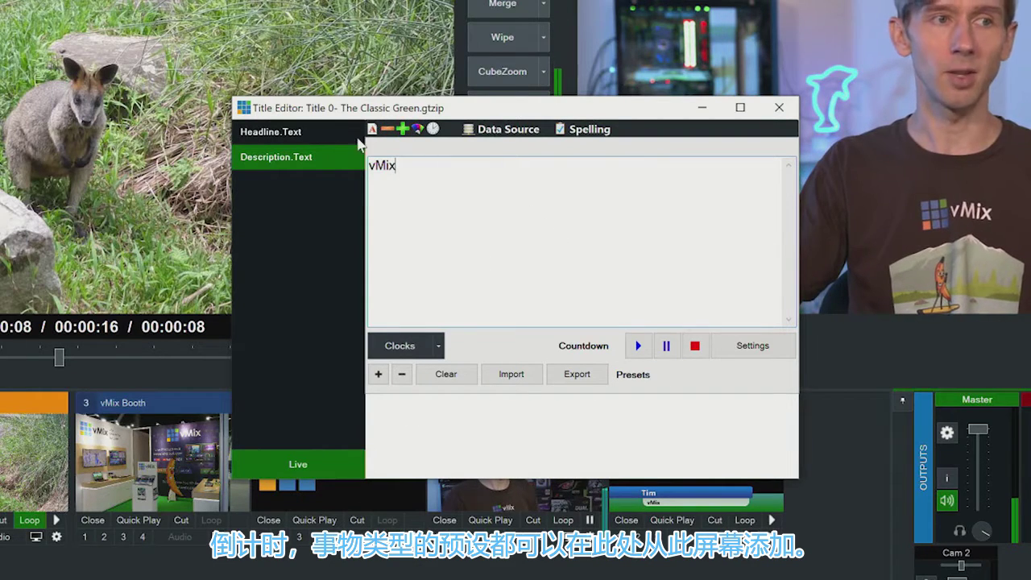
# Close the title editor and put the Tim/vMix title on air as overlay 1.
pyautogui.click(779, 107)
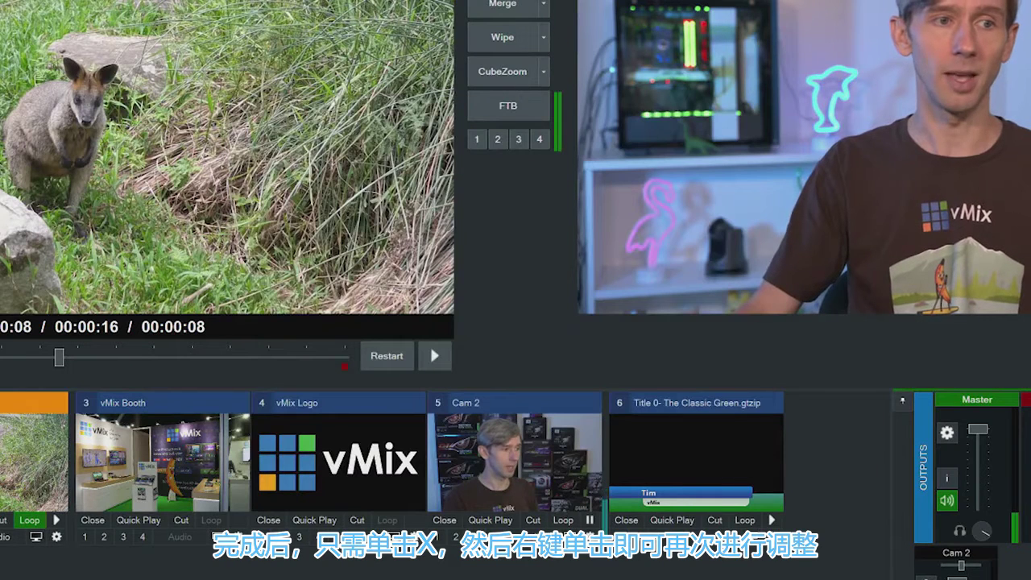
pyautogui.rightClick(712, 450)
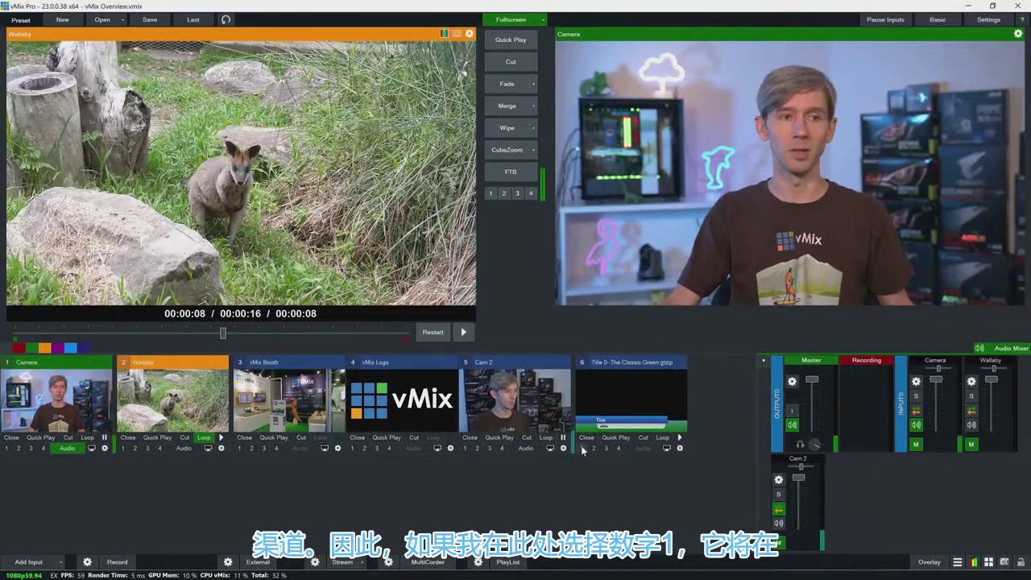
pyautogui.click(582, 449)
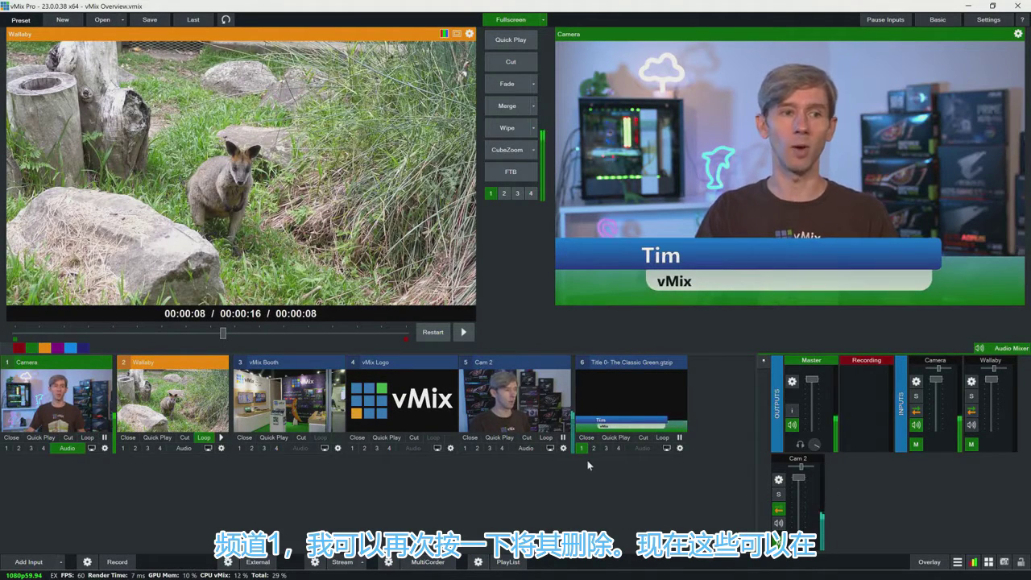
pyautogui.click(582, 449)
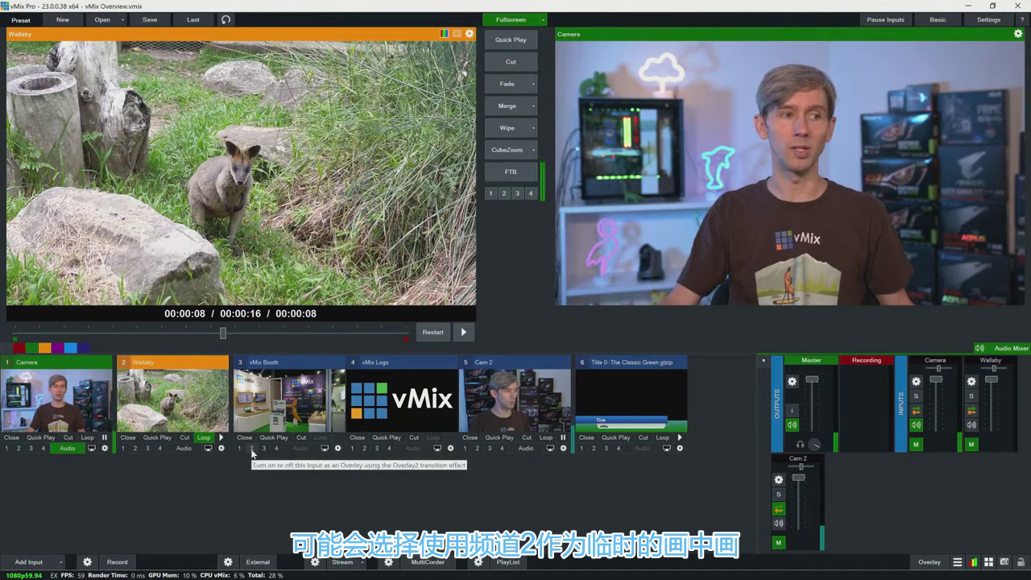
pyautogui.click(477, 449)
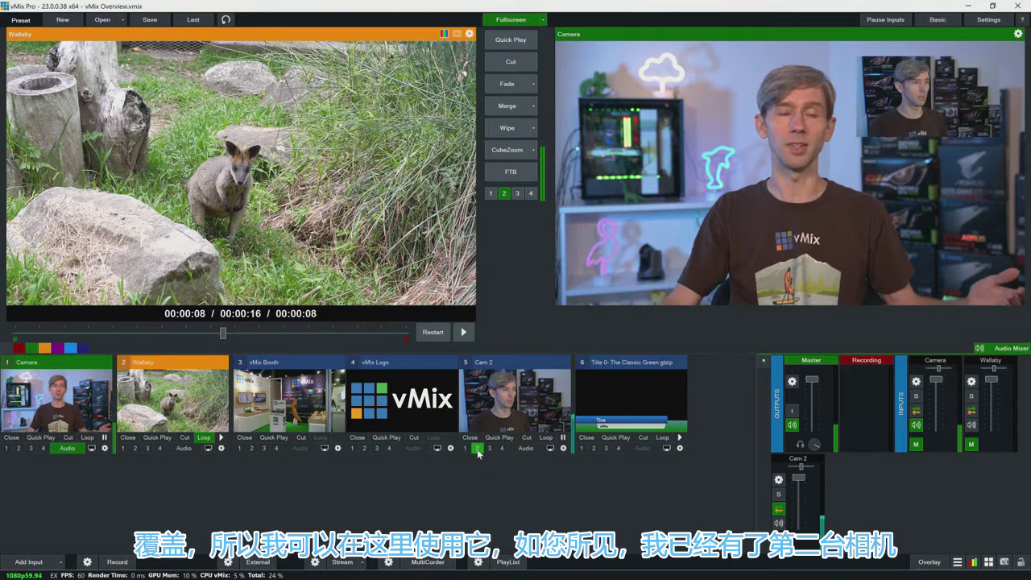
pyautogui.click(477, 449)
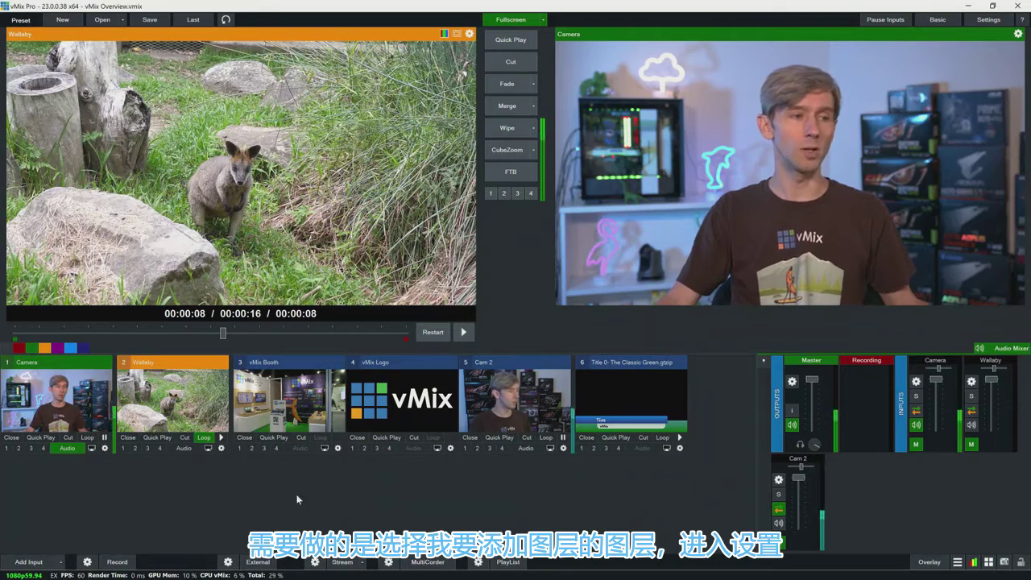
# In vMix Booth's Multi View, set layer 3 to the Tim/vMix title and layer 4 to vMix Logo.
pyautogui.click(336, 448)
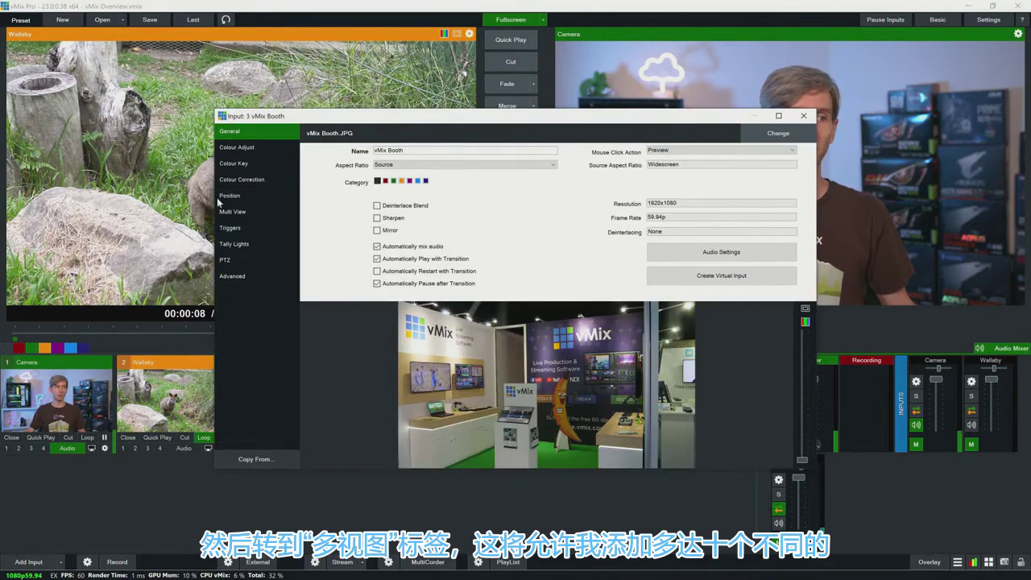
pyautogui.click(231, 212)
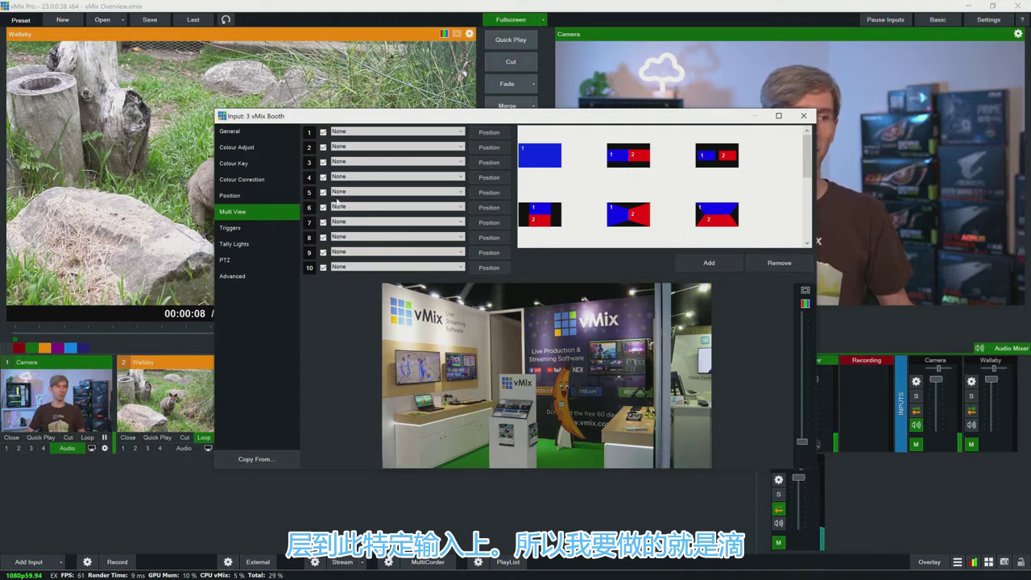
pyautogui.click(352, 162)
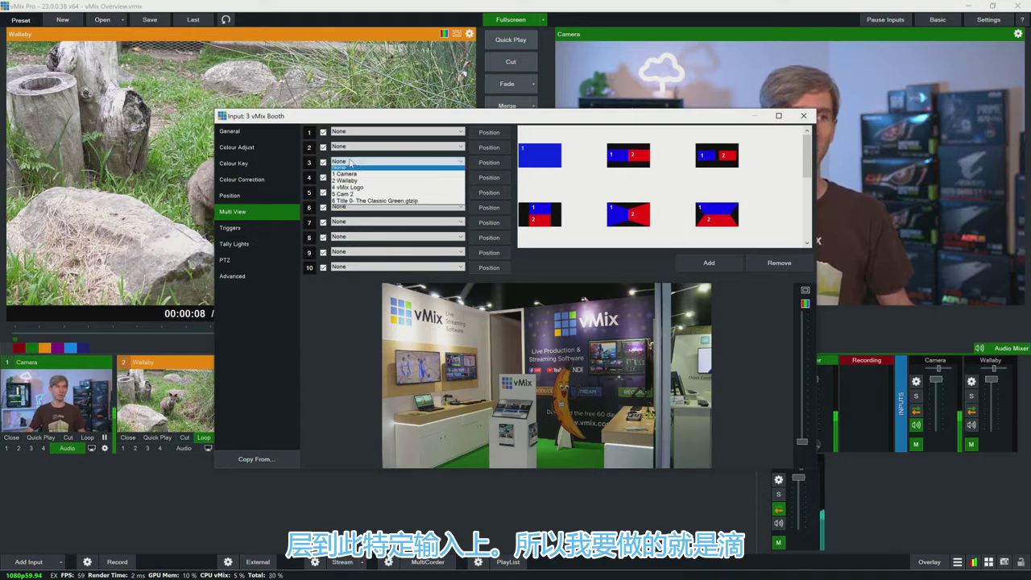
pyautogui.click(360, 203)
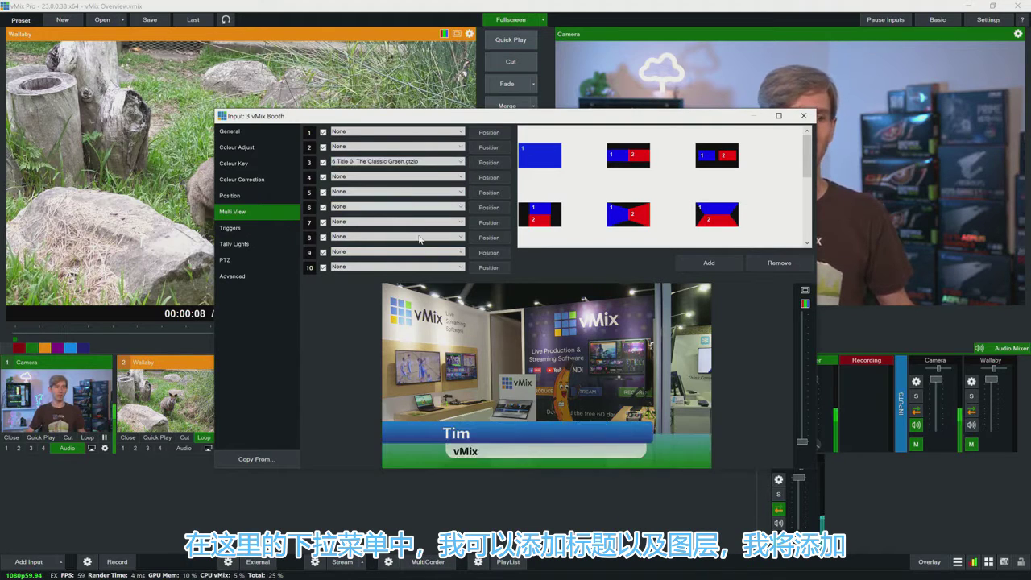
pyautogui.click(342, 177)
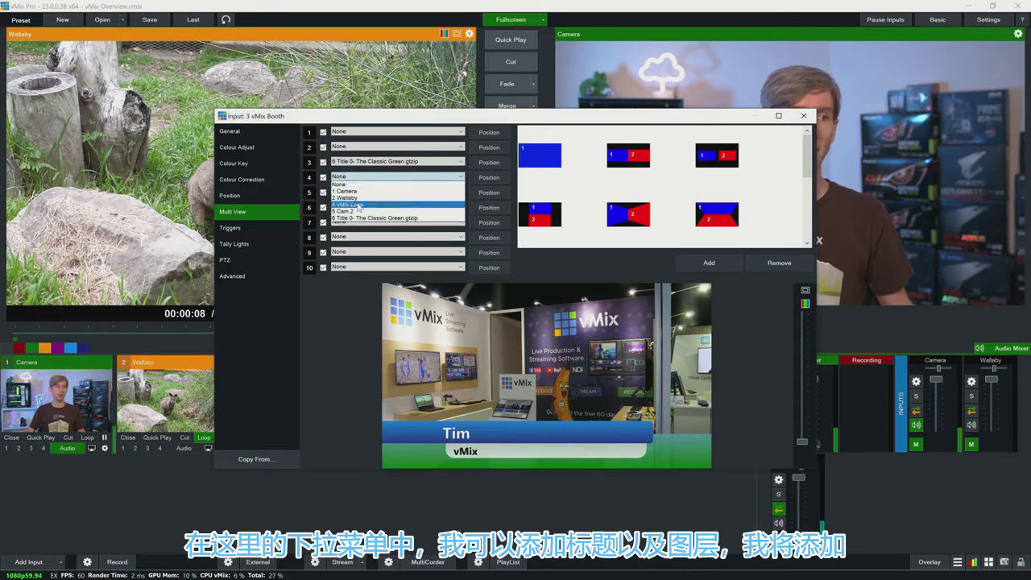
pyautogui.click(354, 204)
# Position the logo layer in the top-right corner, close settings, and preview vMix Booth.
pyautogui.moveTo(610, 374); pyautogui.dragTo(629, 316)
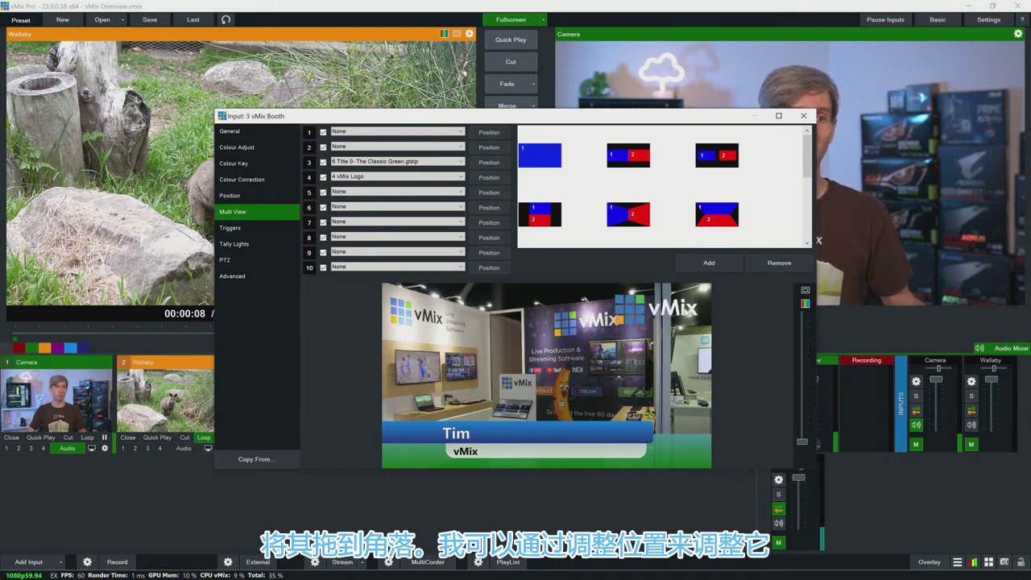
pyautogui.click(488, 177)
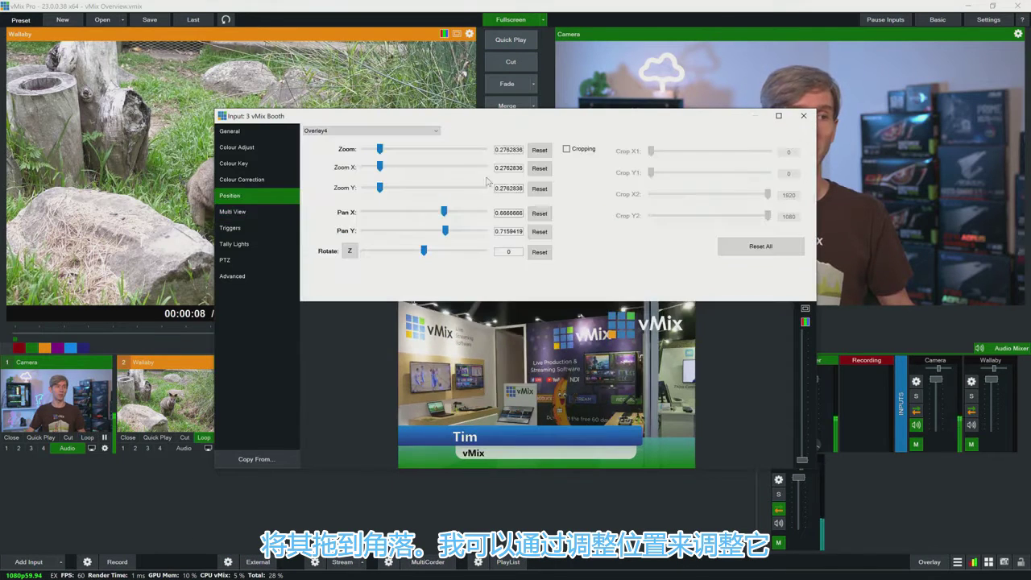
pyautogui.moveTo(442, 213); pyautogui.dragTo(446, 216)
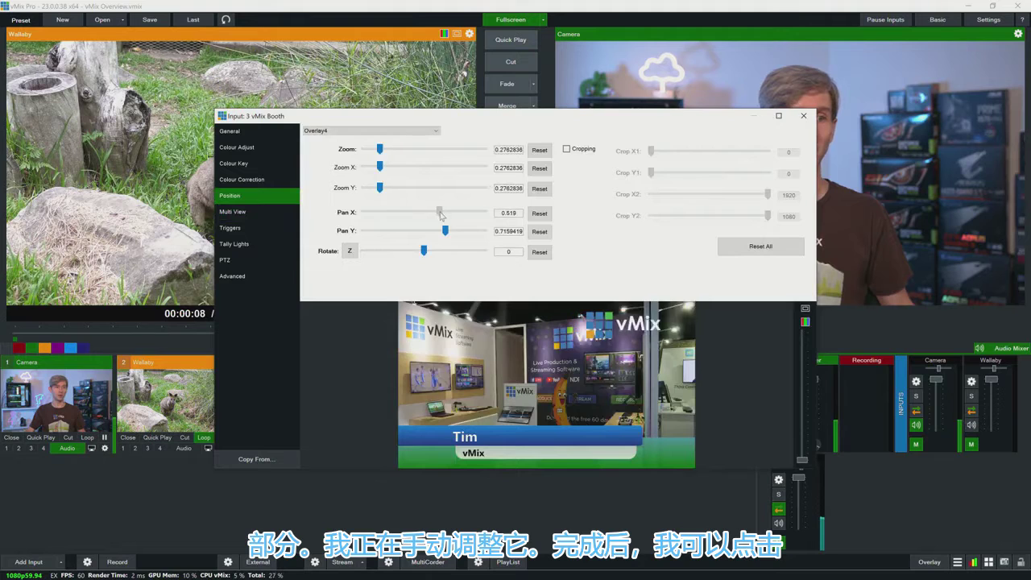
pyautogui.click(803, 115)
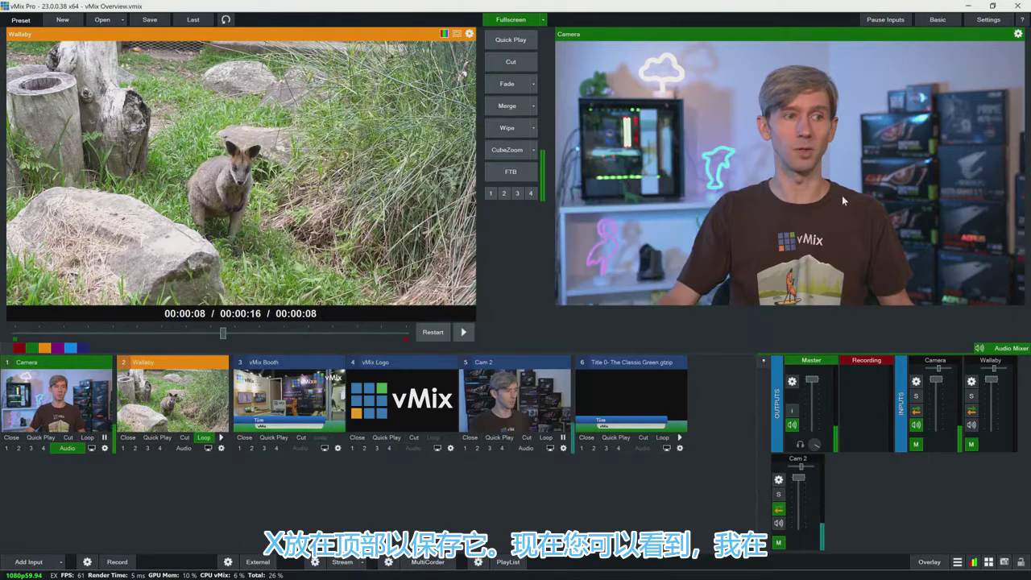
pyautogui.click(296, 413)
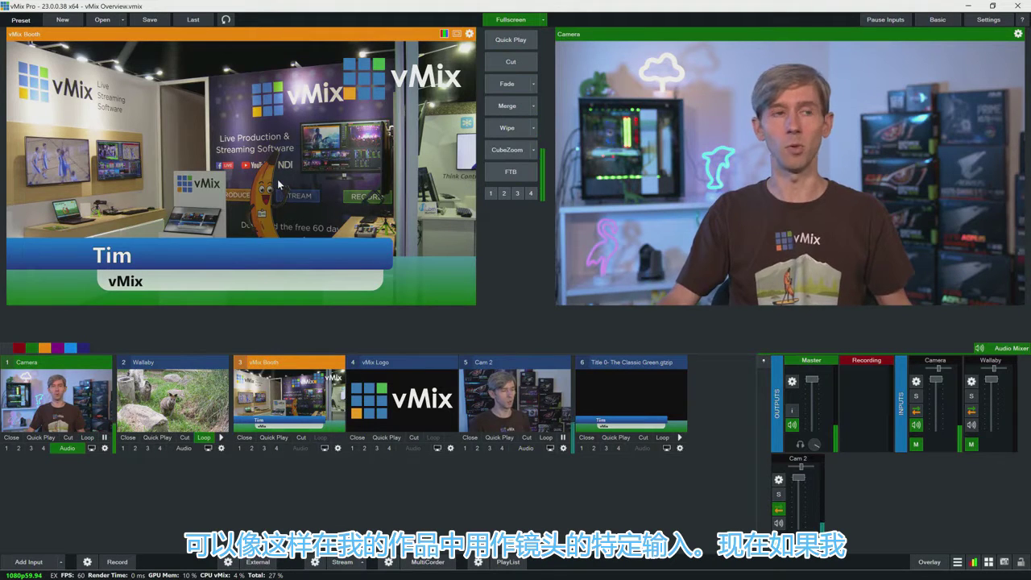
# Cut vMix Booth live and back to Camera, then add a transparent Colour input.
pyautogui.click(511, 61)
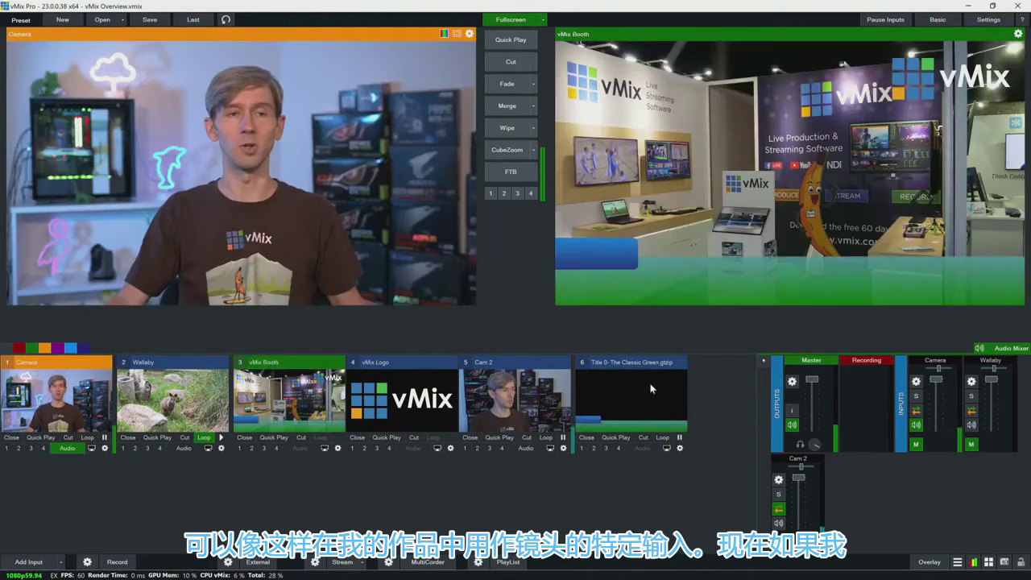
pyautogui.click(507, 60)
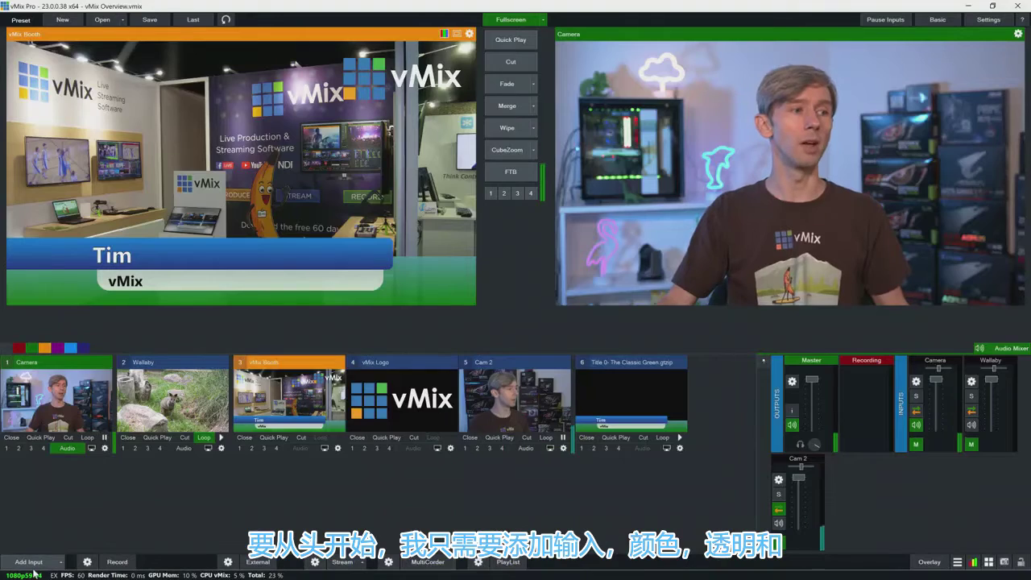
pyautogui.click(35, 566)
pyautogui.click(272, 323)
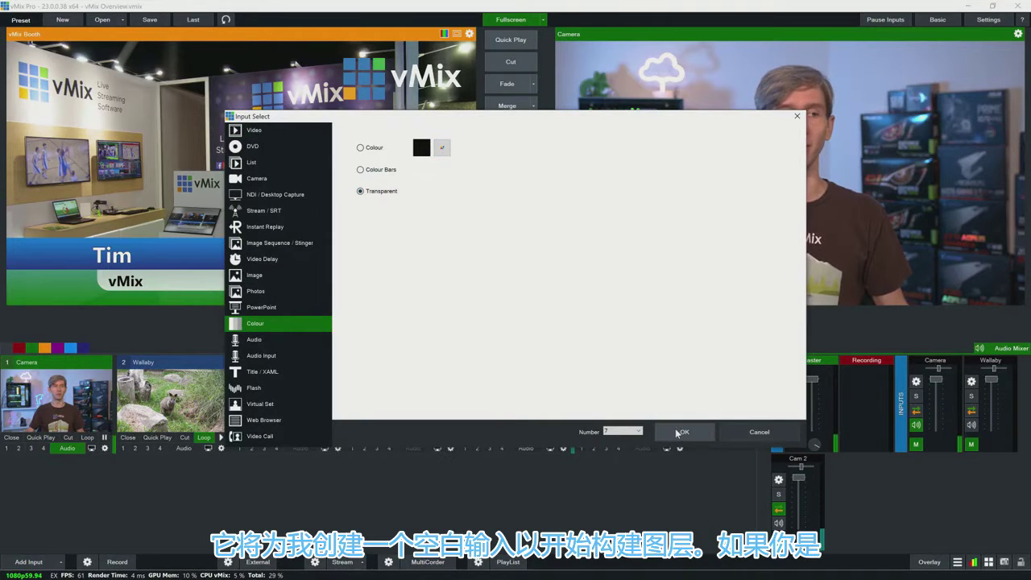
pyautogui.click(678, 432)
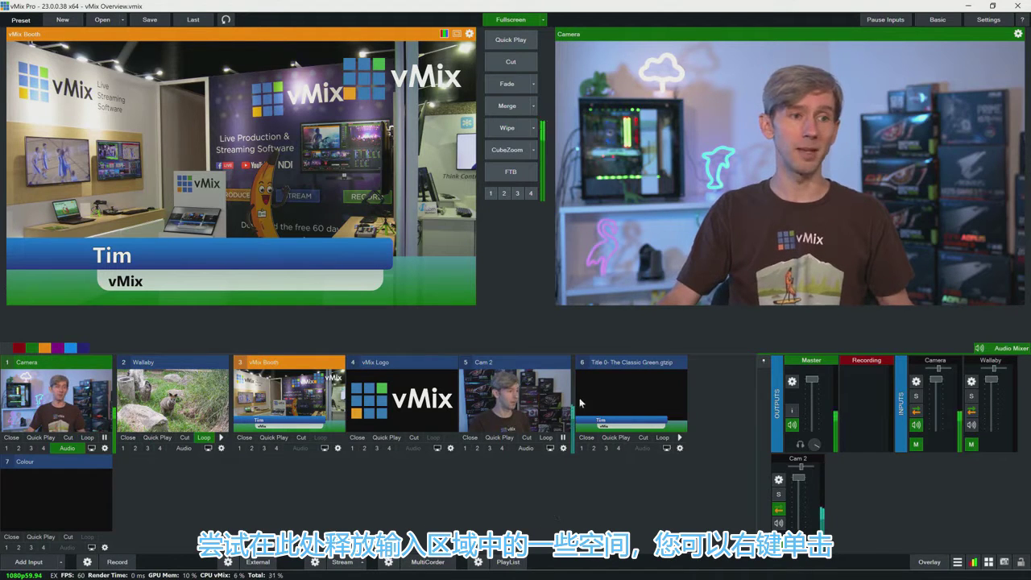
pyautogui.rightClick(510, 364)
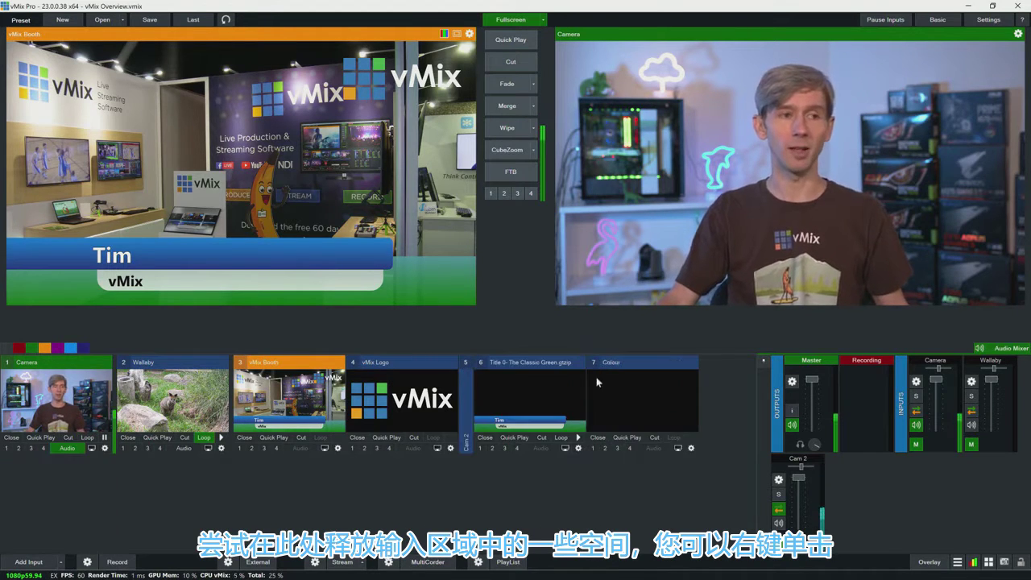
pyautogui.rightClick(508, 363)
pyautogui.rightClick(566, 365)
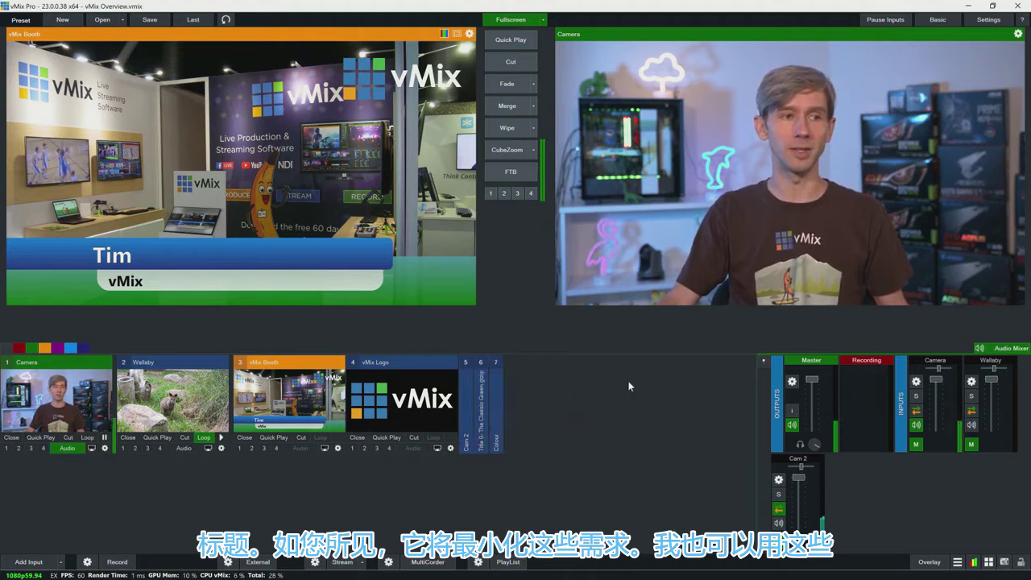
pyautogui.rightClick(385, 365)
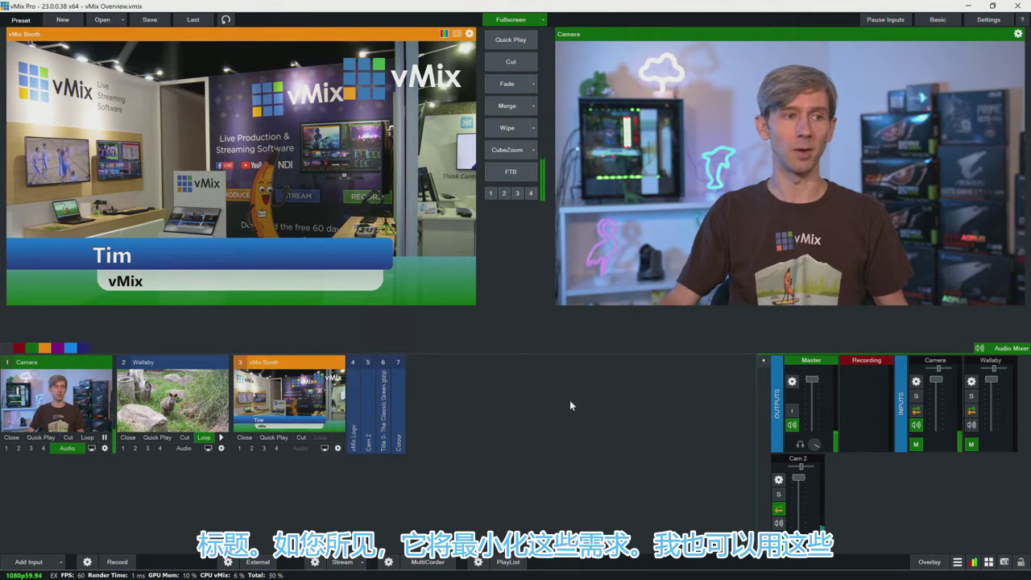
pyautogui.click(19, 348)
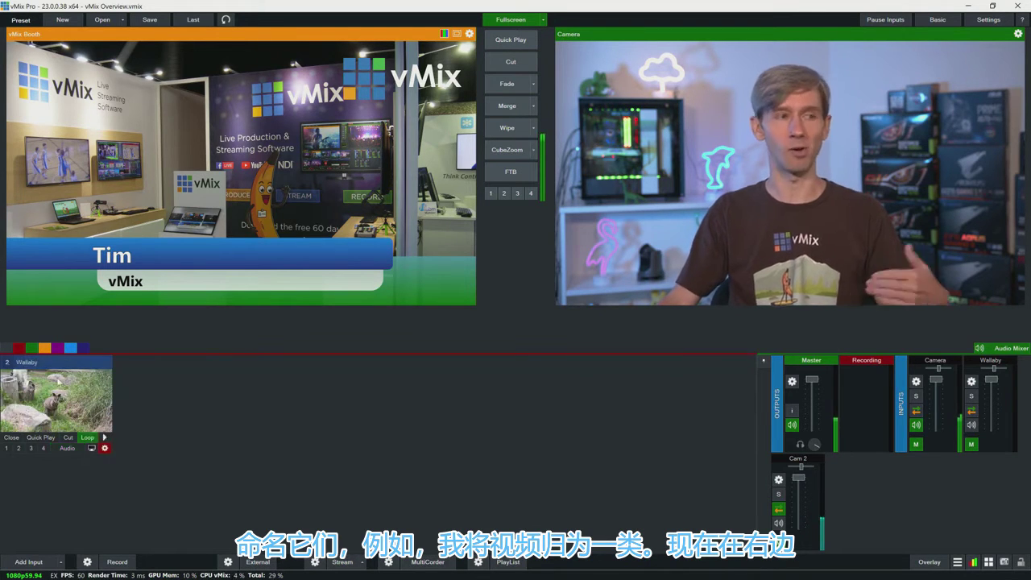
pyautogui.click(8, 350)
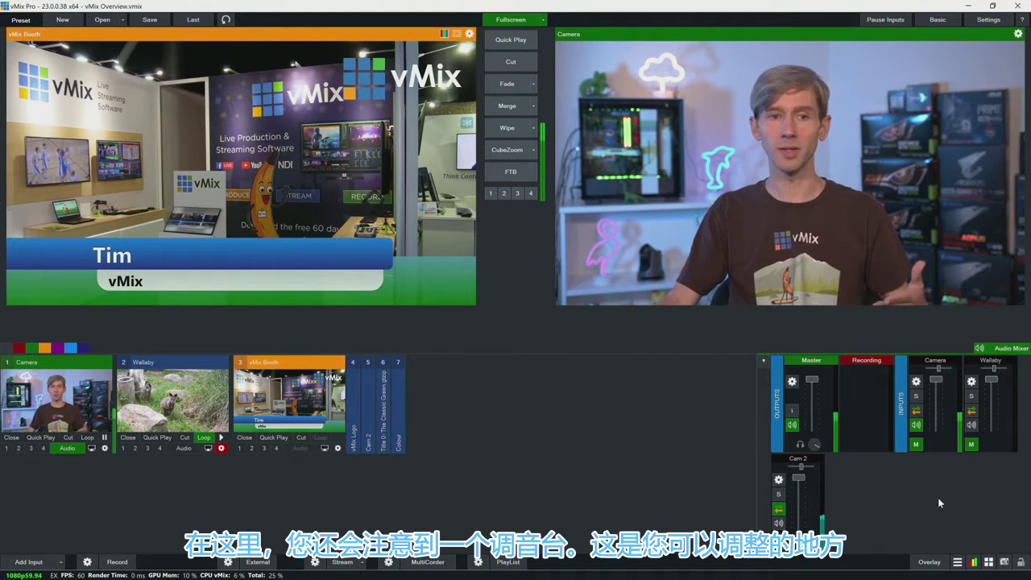
pyautogui.click(916, 381)
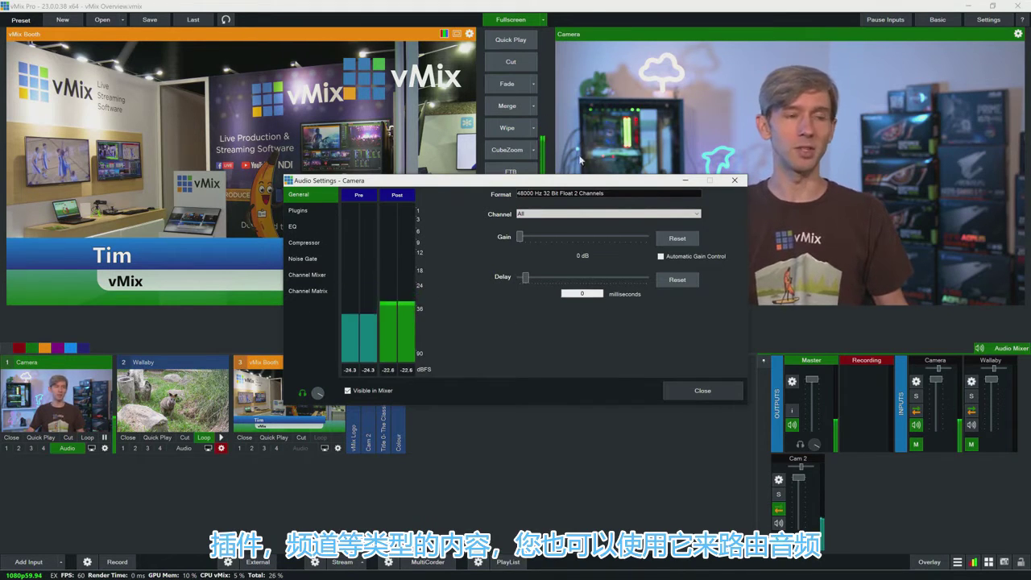
pyautogui.click(732, 183)
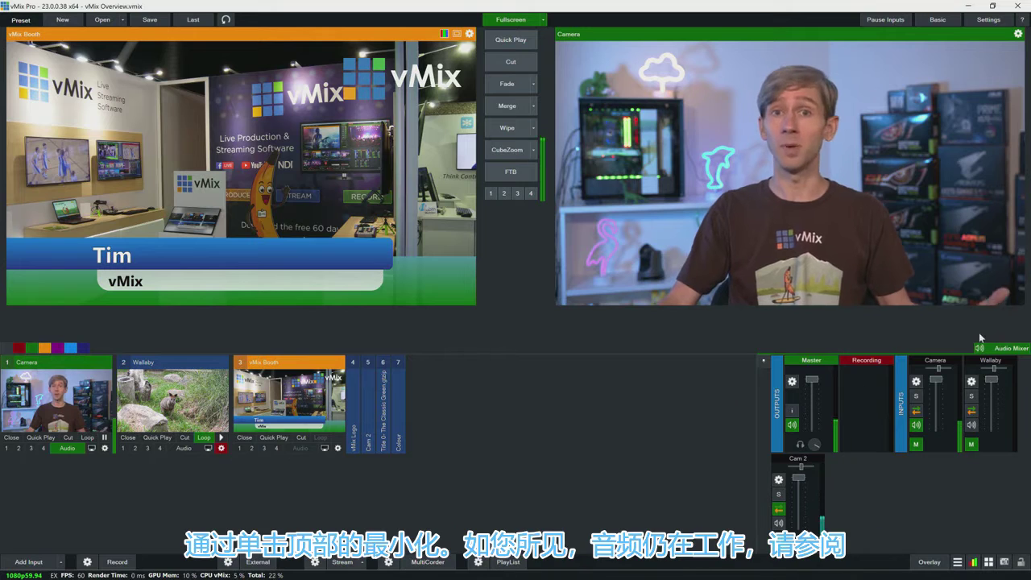
pyautogui.click(999, 348)
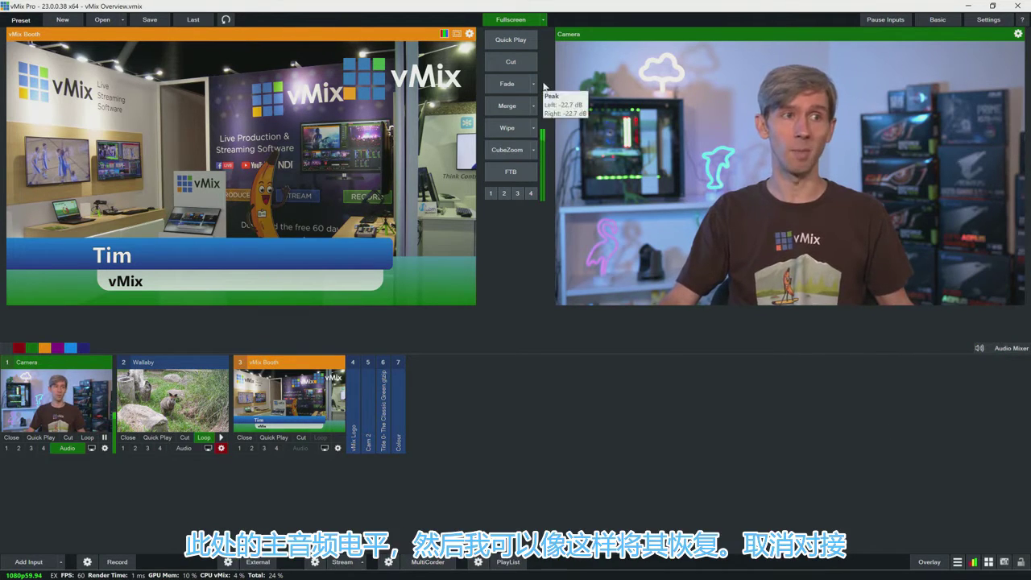
pyautogui.click(1001, 348)
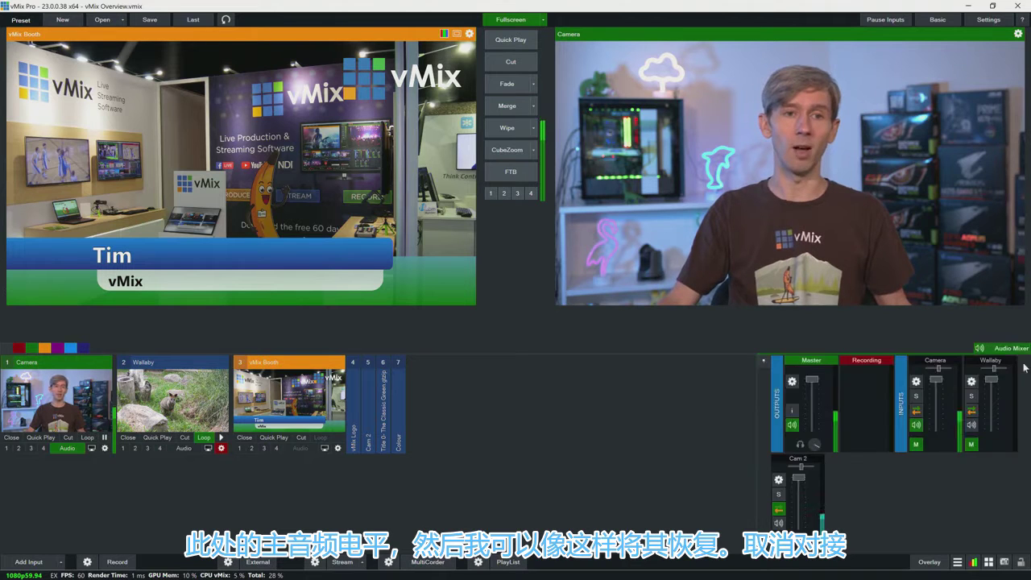
pyautogui.click(763, 362)
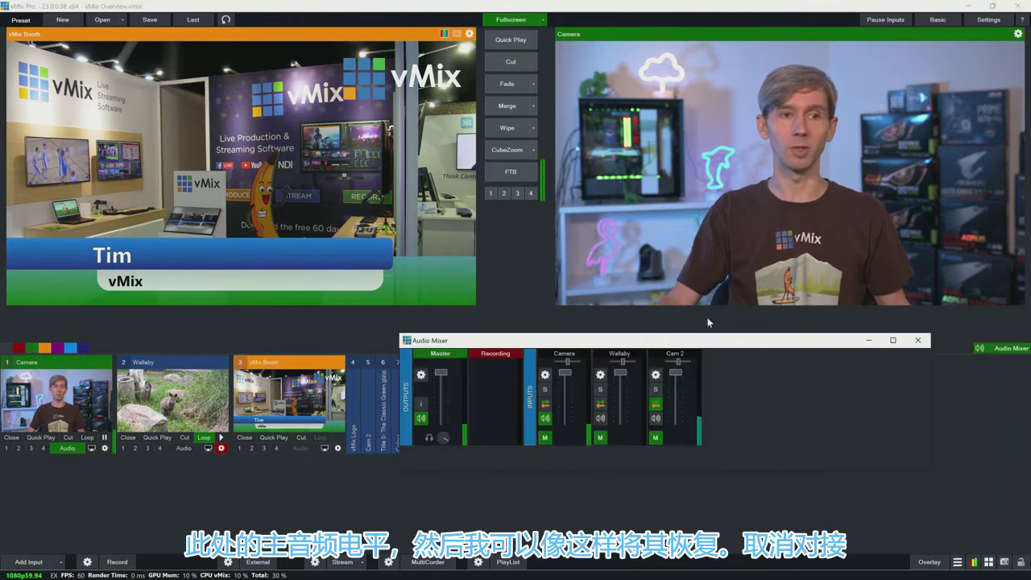
pyautogui.click(869, 340)
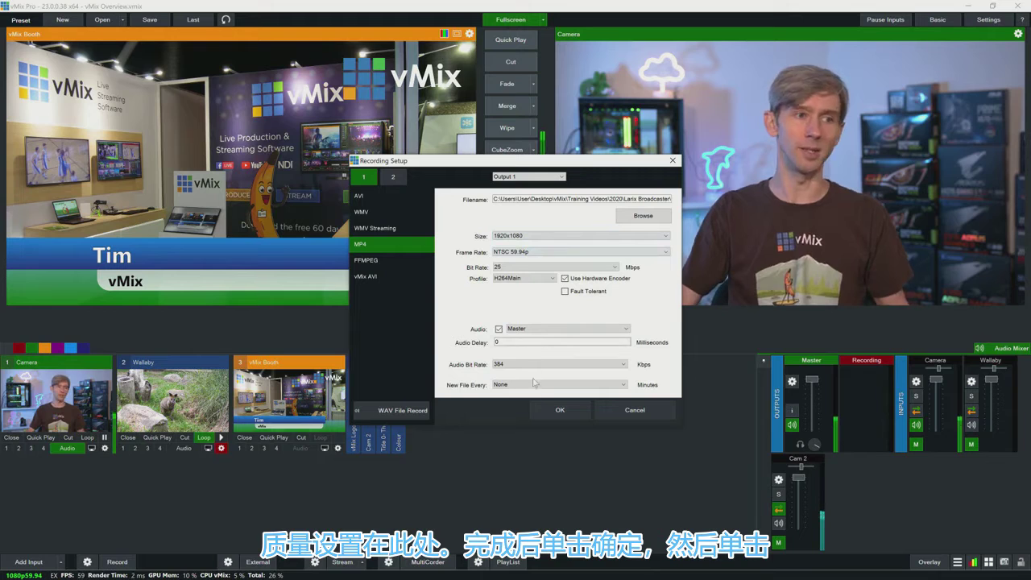
# Confirm the MP4 1920x1080 recording settings, then start and stop a test recording.
pyautogui.click(571, 406)
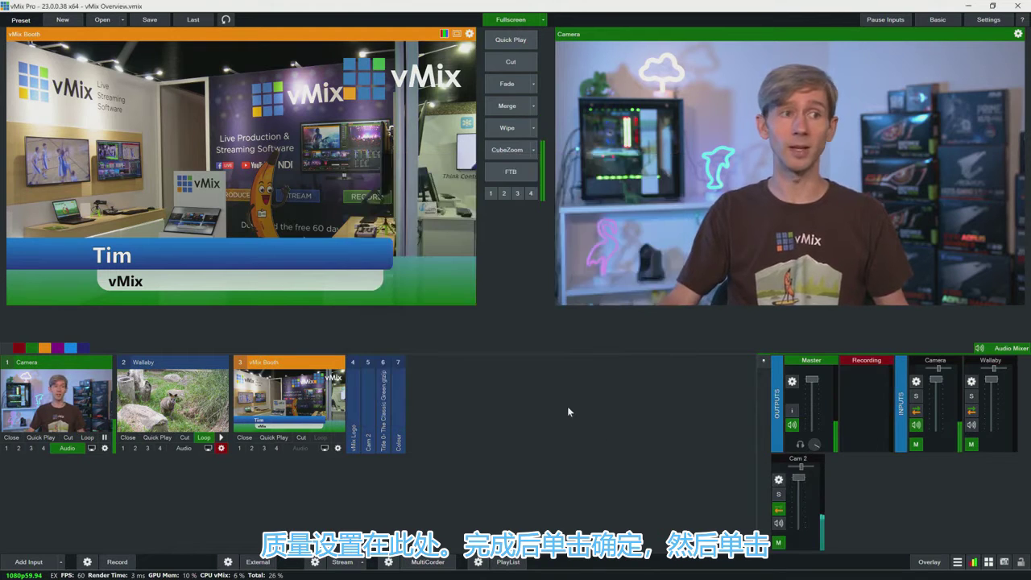
pyautogui.click(117, 561)
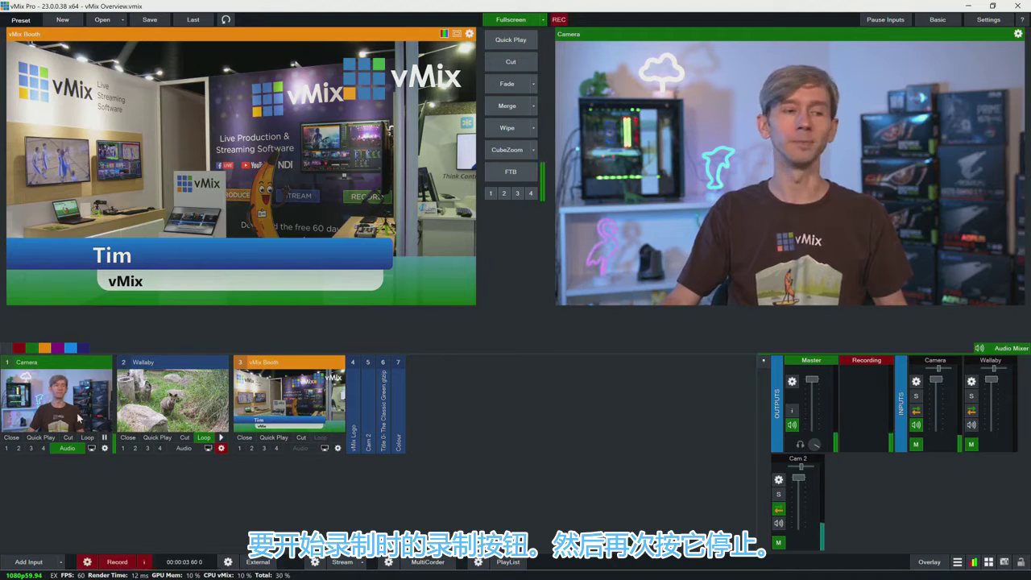
pyautogui.click(117, 562)
pyautogui.click(494, 331)
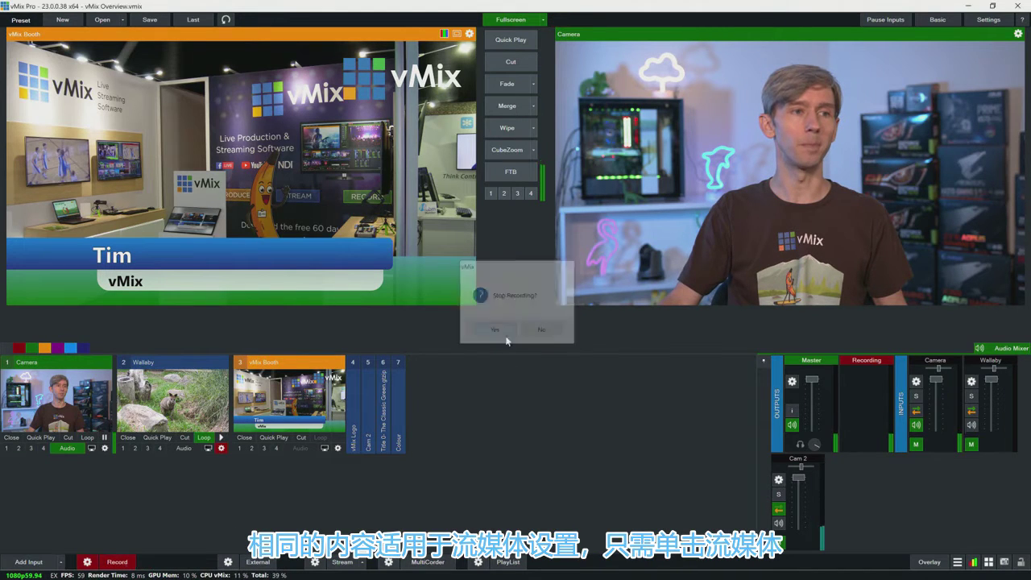
# Keep the Custom RTMP Server destination and the H264 720p 2.5mbps AAC 128kbps quality preset, and save the stream settings.
pyautogui.click(316, 562)
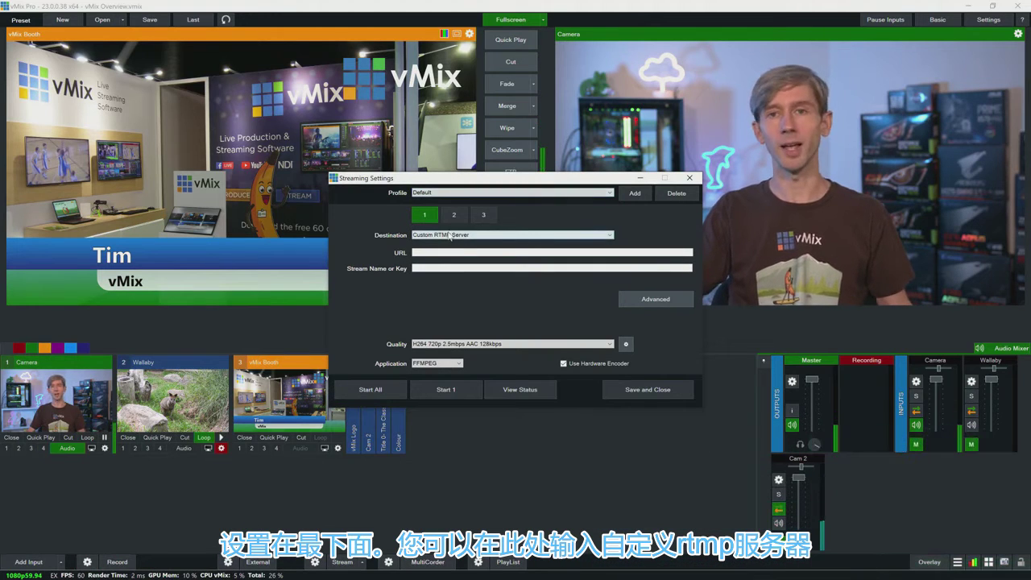
pyautogui.click(450, 236)
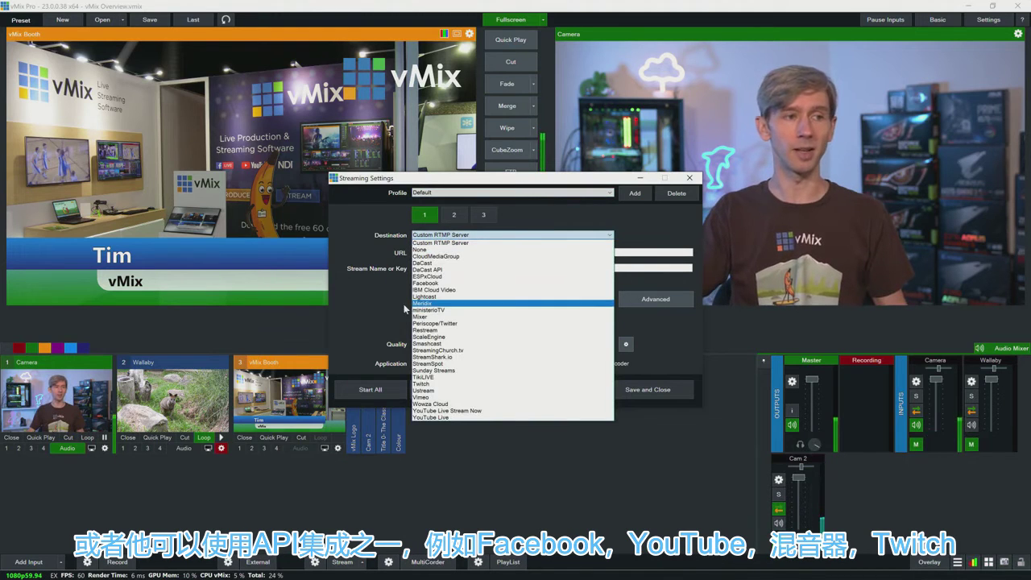
pyautogui.click(382, 318)
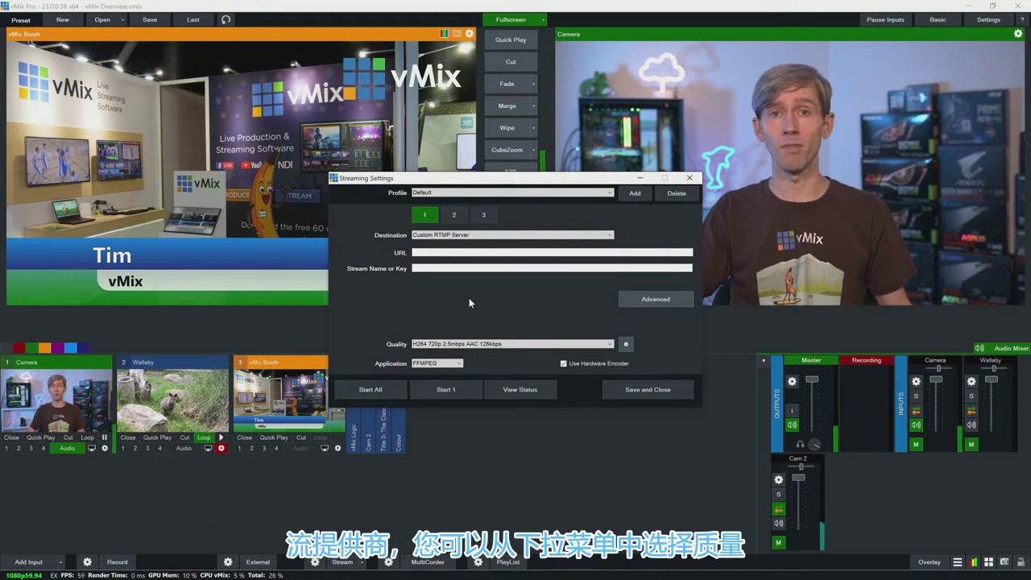
pyautogui.click(463, 346)
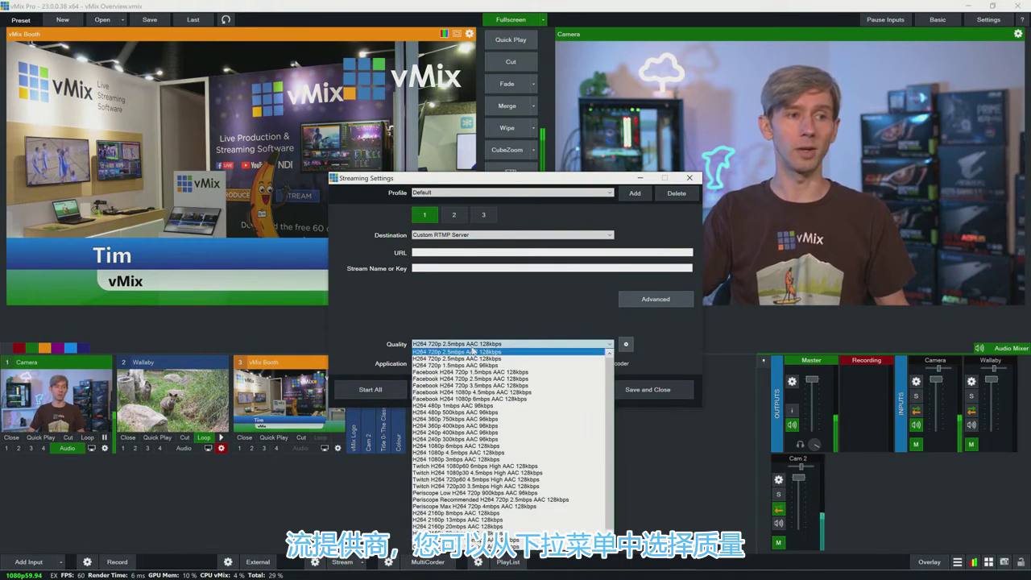
pyautogui.click(474, 349)
pyautogui.click(626, 346)
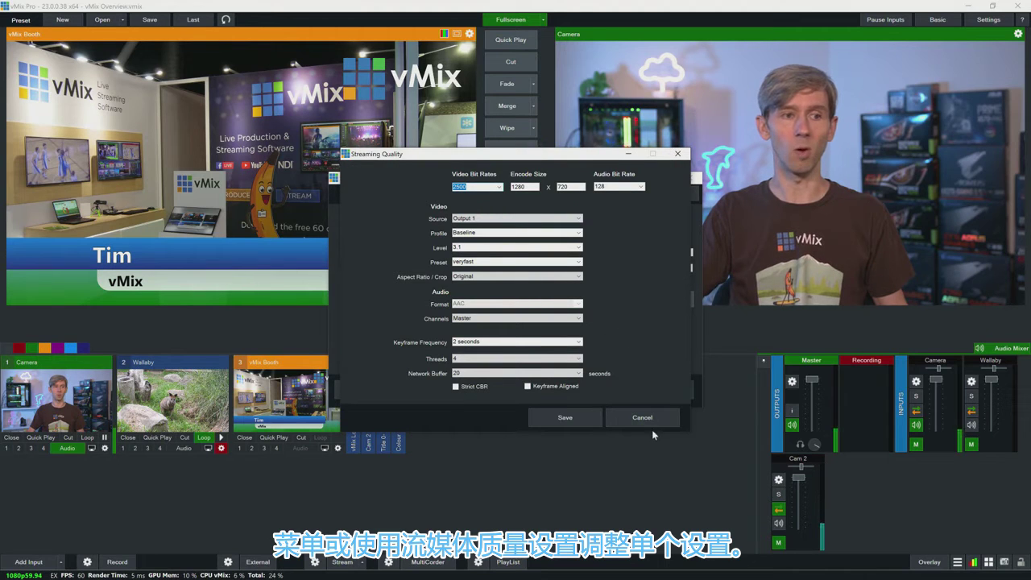
pyautogui.click(583, 417)
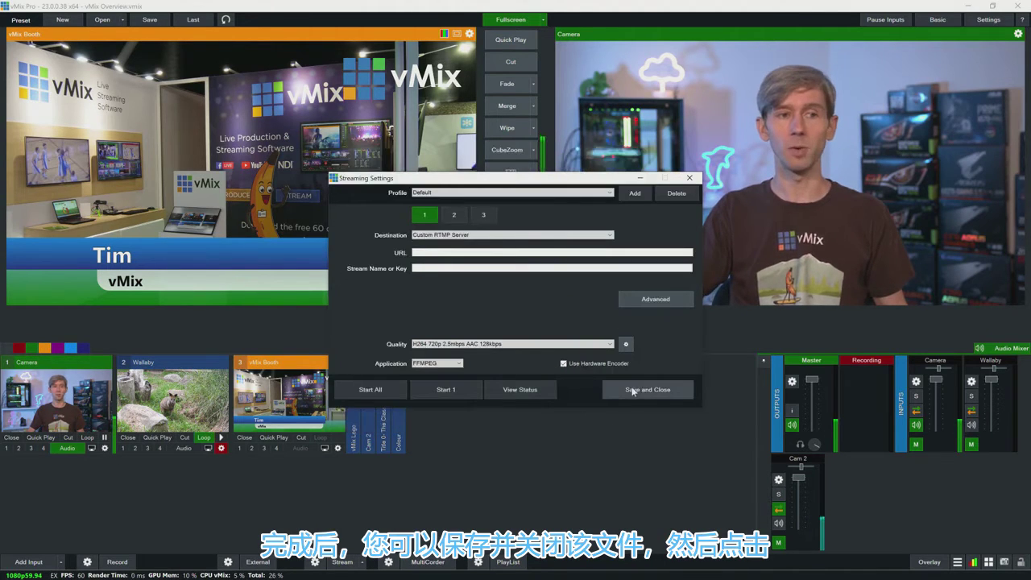
pyautogui.click(650, 393)
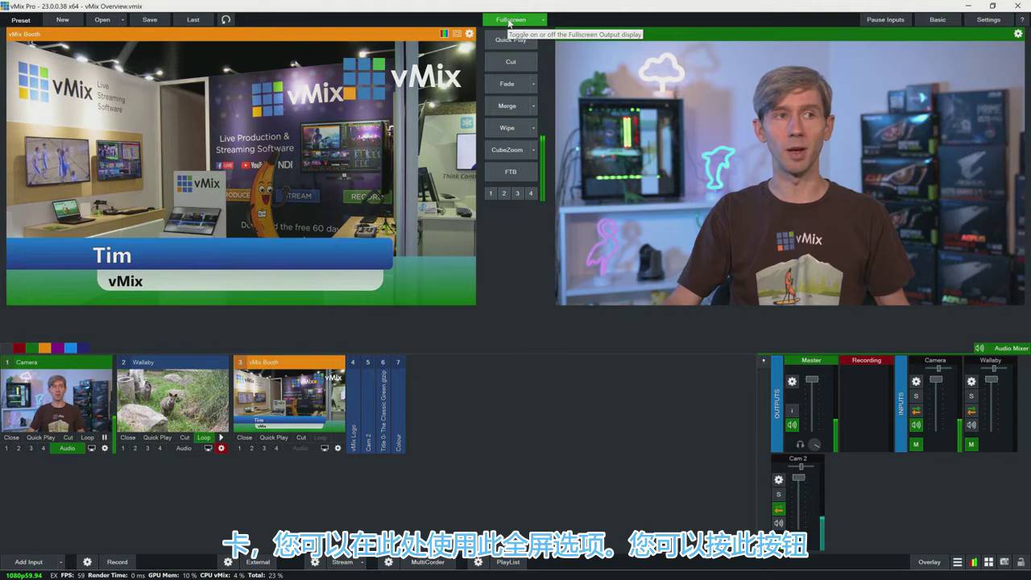
pyautogui.click(518, 24)
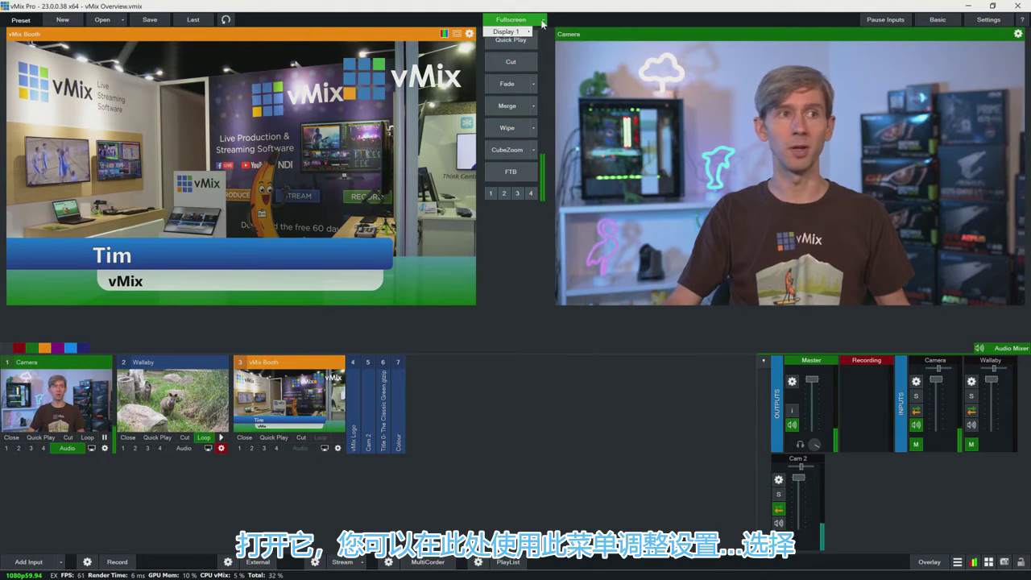
pyautogui.click(543, 20)
pyautogui.moveTo(510, 31)
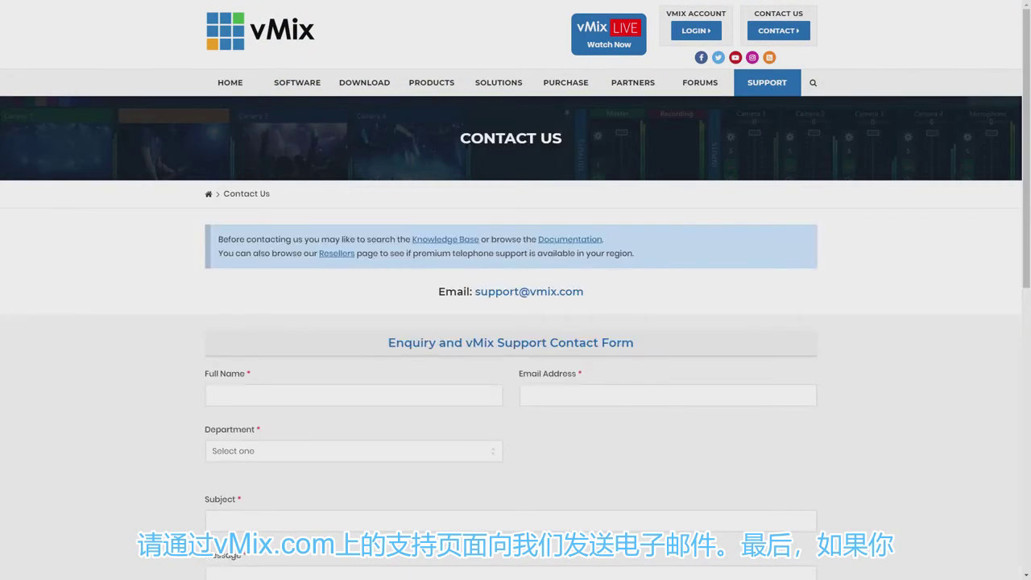
# Begin the subject line of the vMix support contact form with the letter 'H'.
pyautogui.write('H')
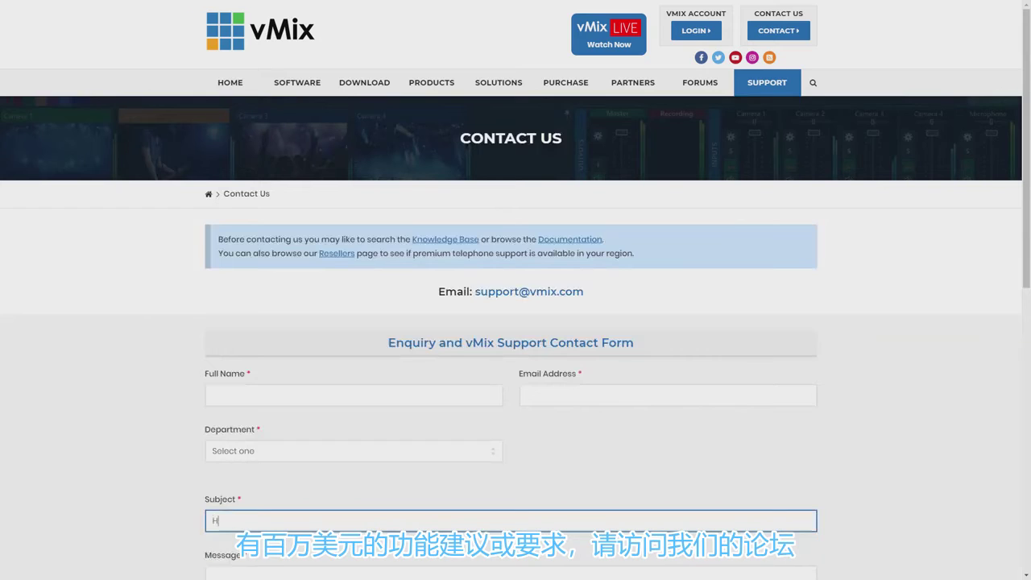